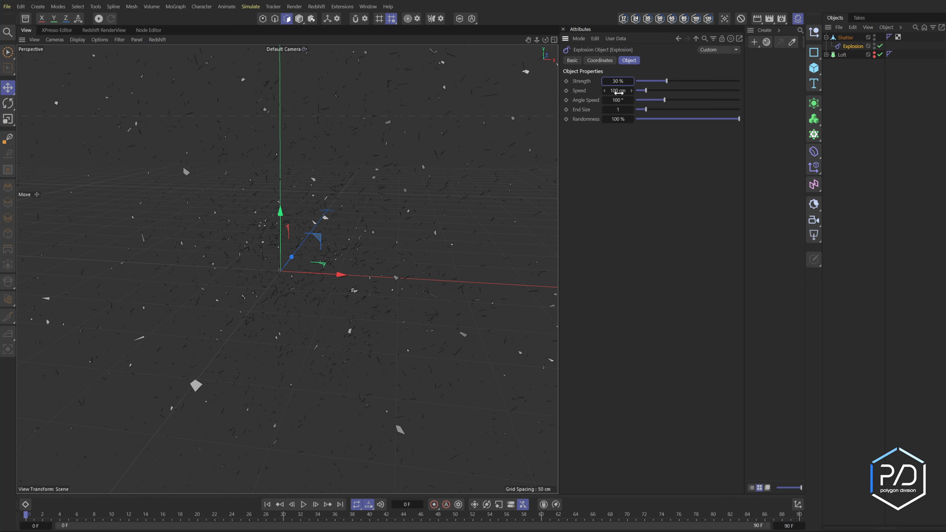
Play the animation and set the Explosion deformer's speed to 127 cm and its angle speed to 360°.
scroll(287, 269, "up", 5)
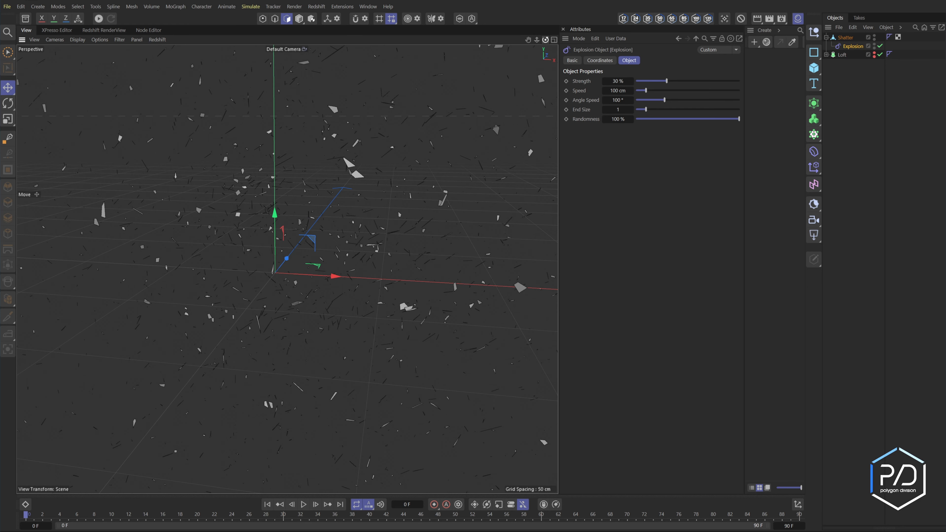
left_click_drag(499, 262, 523, 254, "alt")
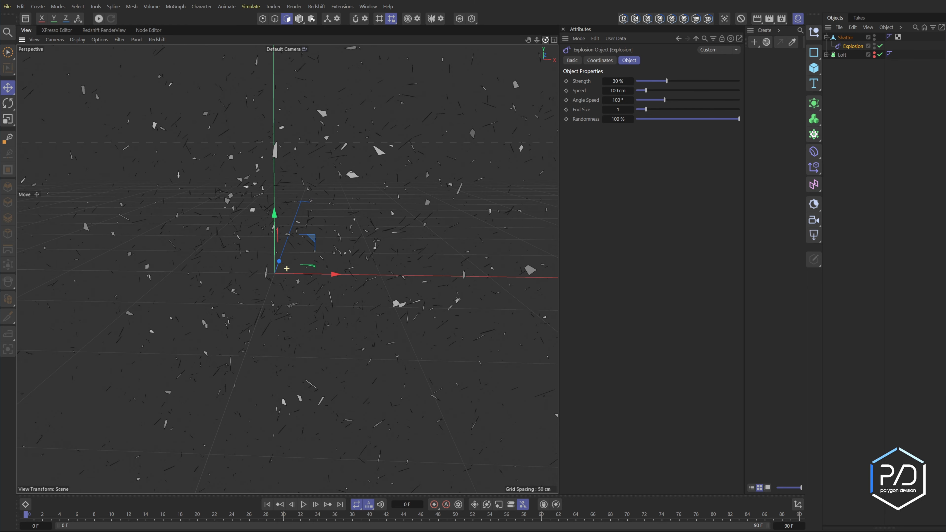
left_click(303, 504)
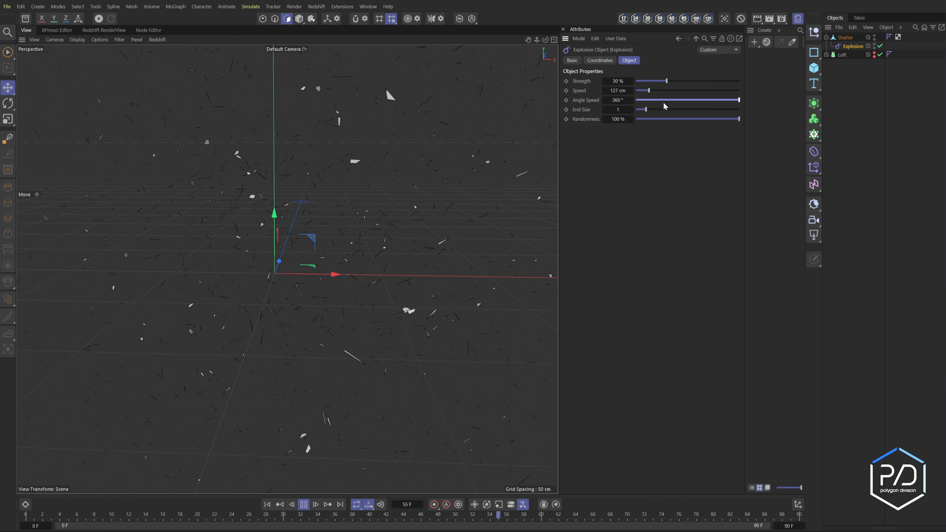
left_click_drag(665, 103, 724, 100)
Add a Random effector as a child of the Shatter object and place it below the Explosion deformer.
left_click(846, 38)
left_click(299, 19)
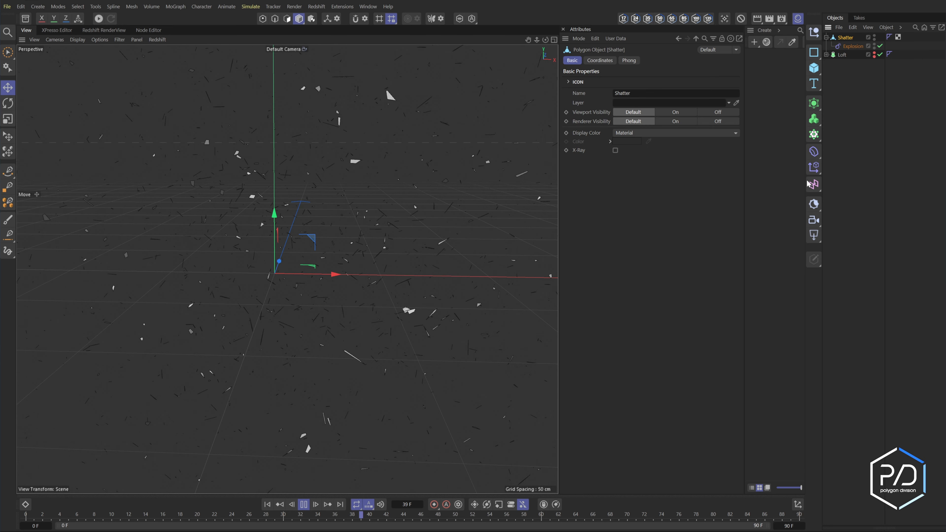
left_click(814, 168)
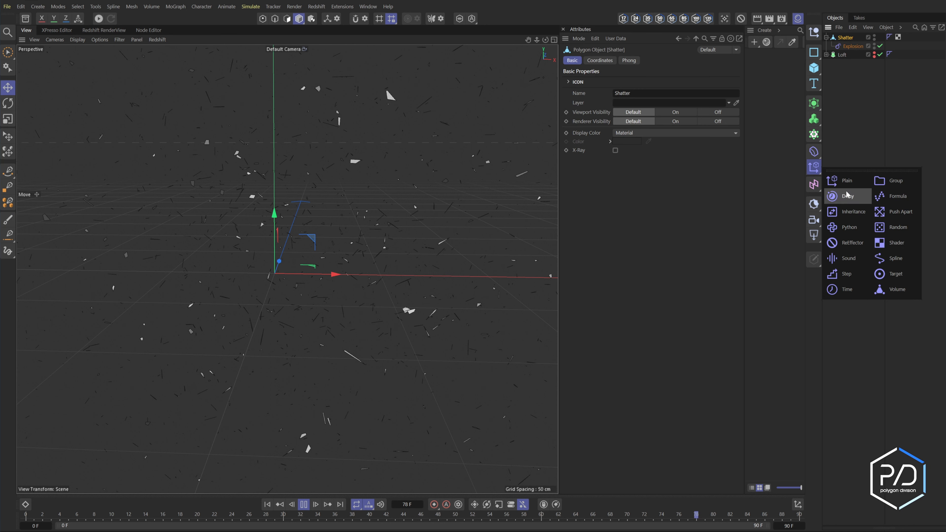
left_click(894, 227, "shift")
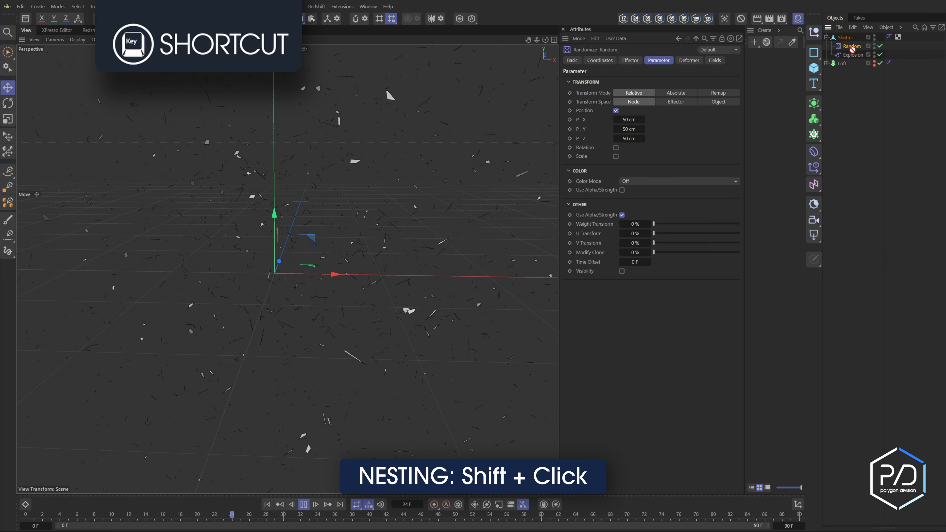
left_click_drag(852, 48, 851, 60)
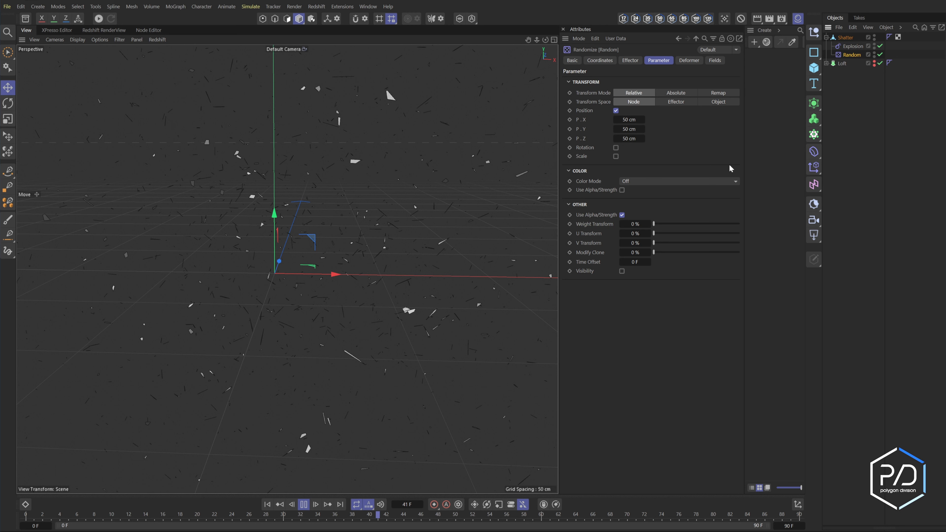
Set the Random effector's deformation to Polygon and its random mode to Noise.
left_click(688, 62)
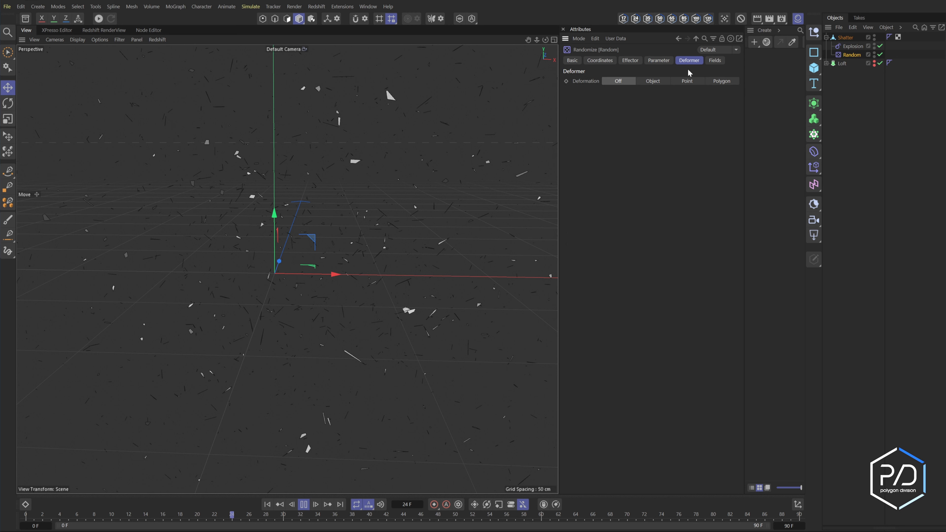
left_click(717, 82)
left_click(630, 60)
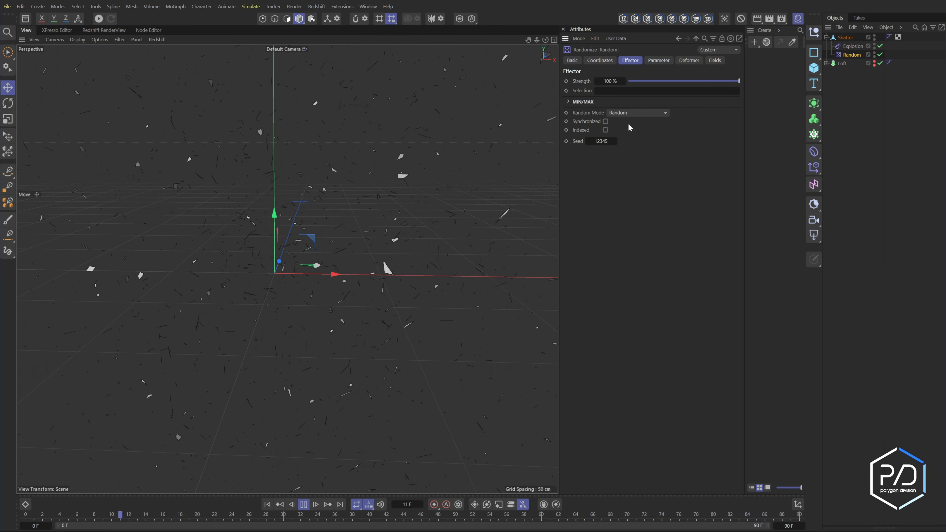
left_click(631, 112)
left_click(634, 145)
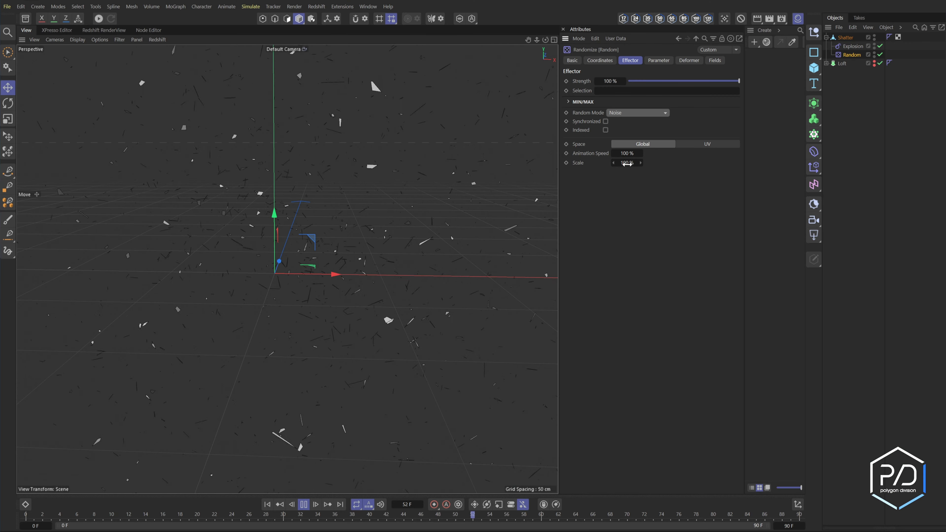
Set the Random effector's noise scale to 1 %, trying 678 % for comparison before restoring 1 %.
left_click(627, 163)
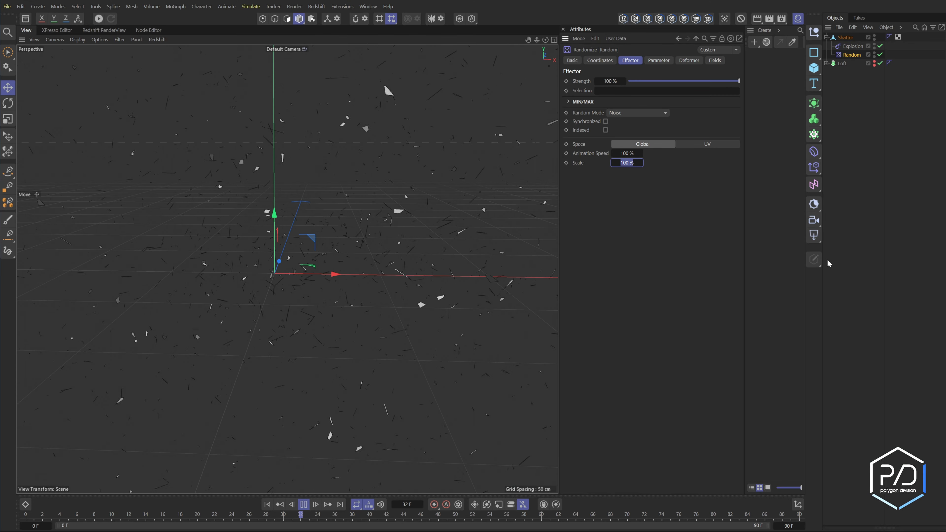
type("1")
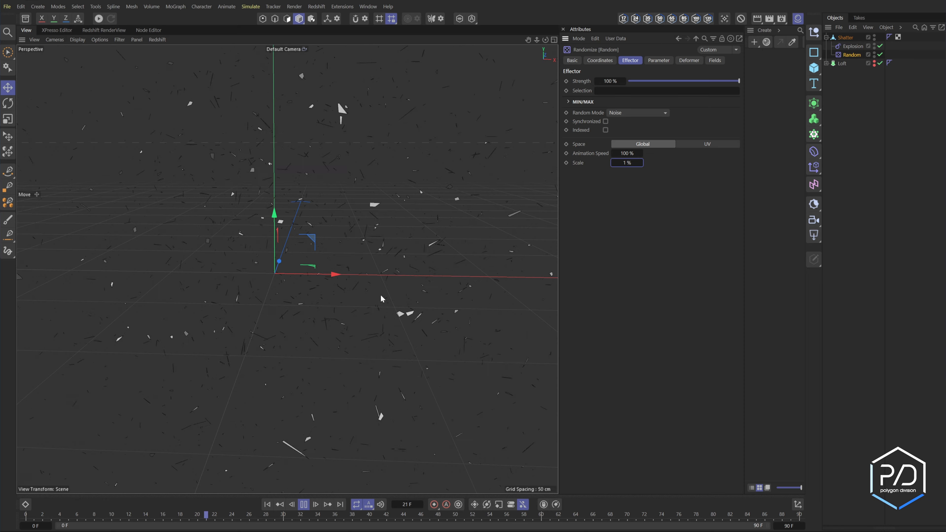
left_click_drag(638, 162, 657, 163)
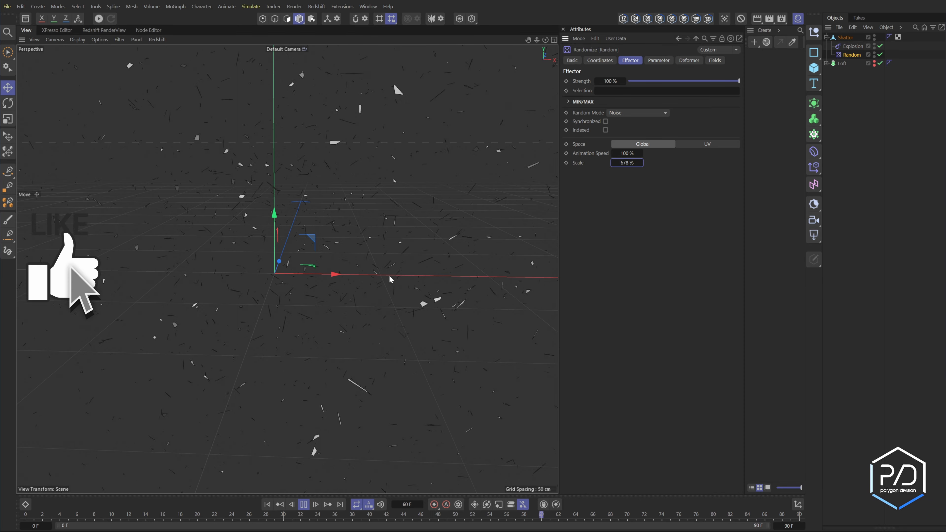
double_click(633, 162)
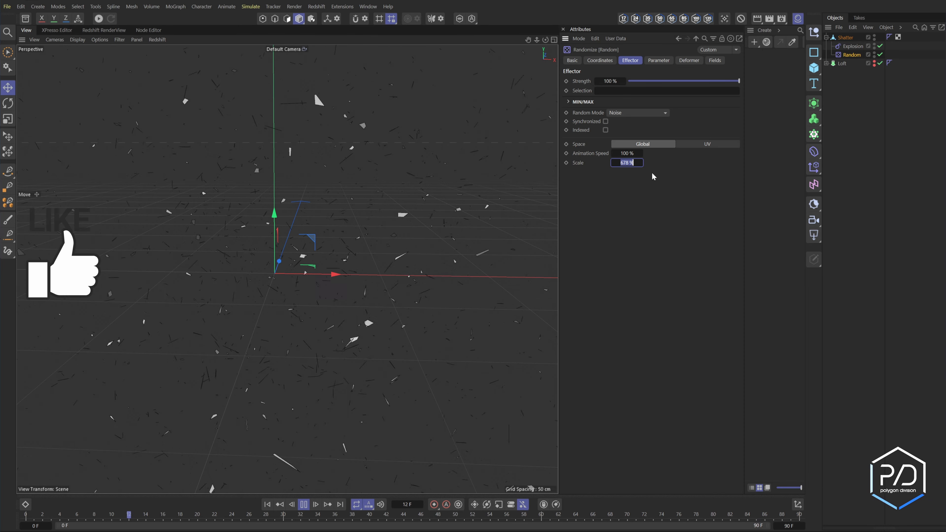
type("1")
key("Return")
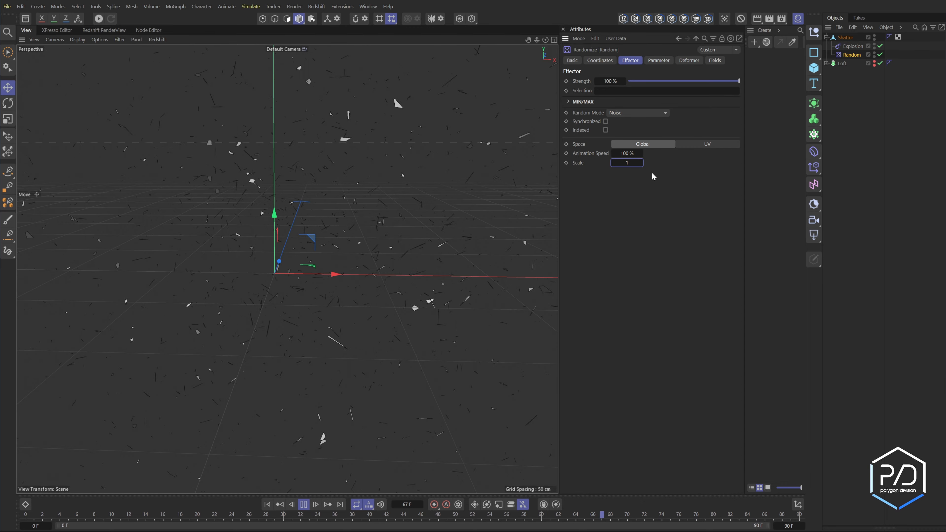
Slow the Random effector's noise by trying animation speeds of 5 % and 1 %, ending at 3 %.
double_click(633, 153)
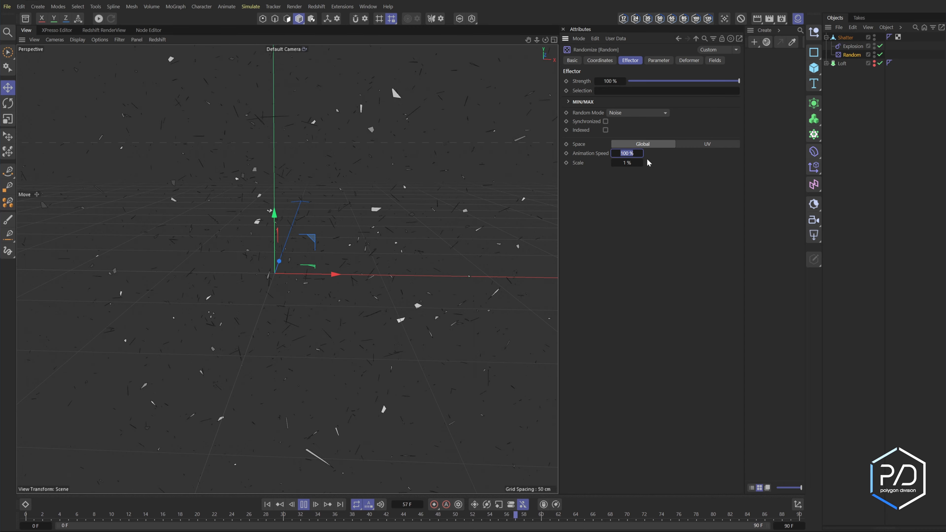
type("5")
key("Return")
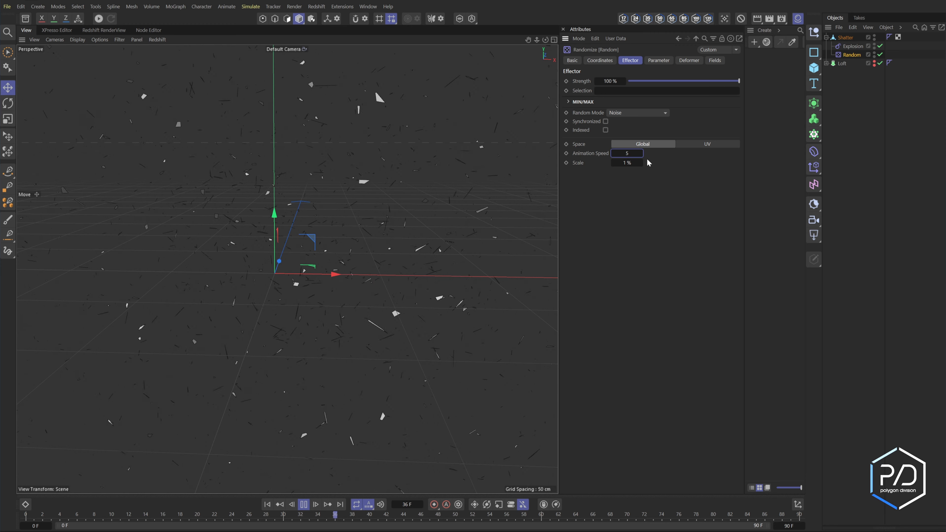
left_click(614, 154)
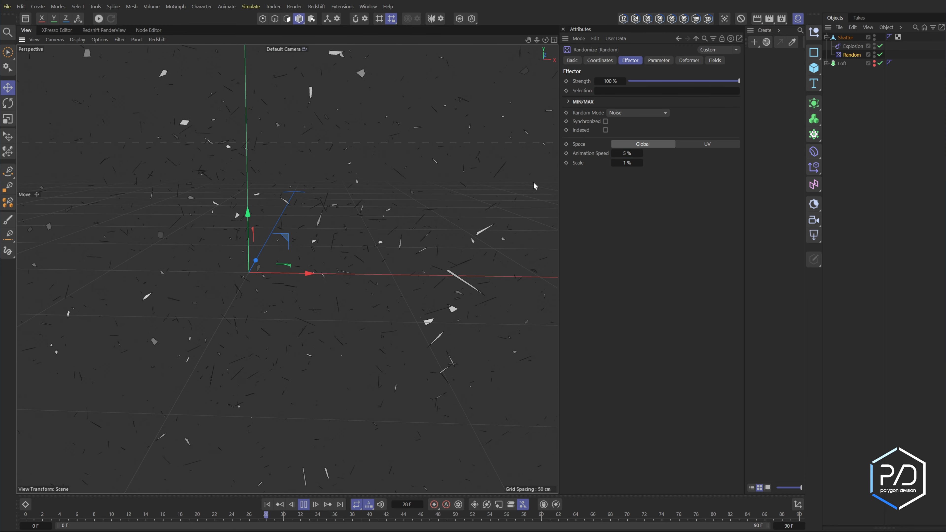
left_click(613, 153)
left_click(613, 153)
left_click(613, 153)
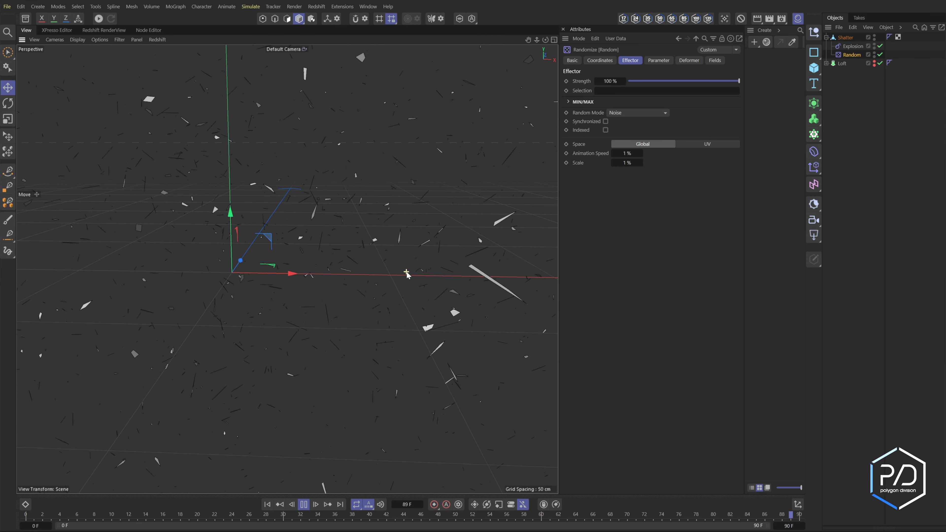
left_click(641, 154)
left_click(640, 154)
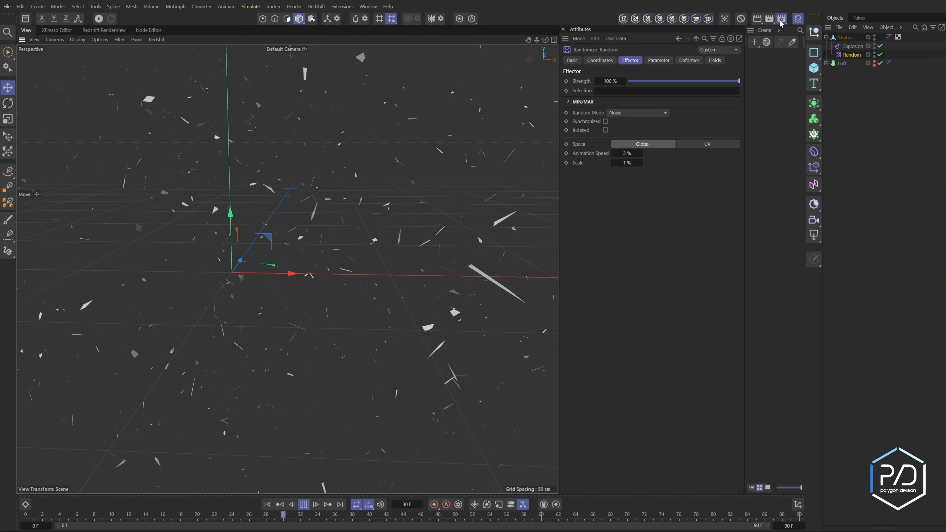
Set the renderer to Standard in the render settings.
left_click(782, 19)
left_click_drag(835, 13, 352, 84)
left_click(357, 107)
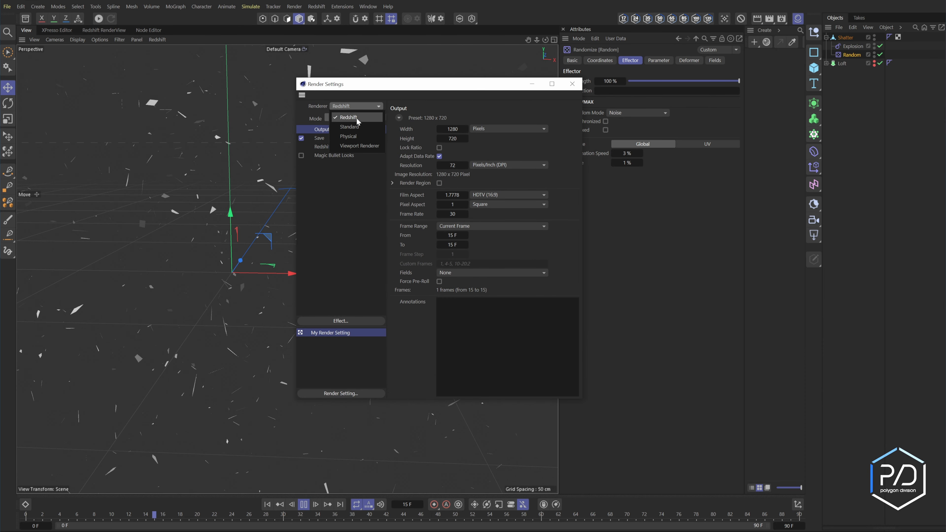
left_click(356, 123)
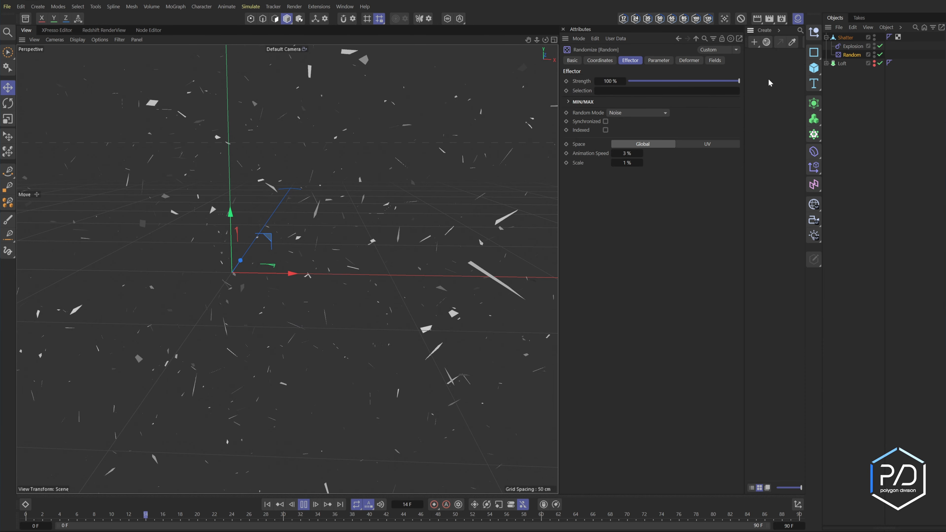
Create a new standard material, assign it to the Shatter object and enable its Luminance channel.
double_click(768, 79)
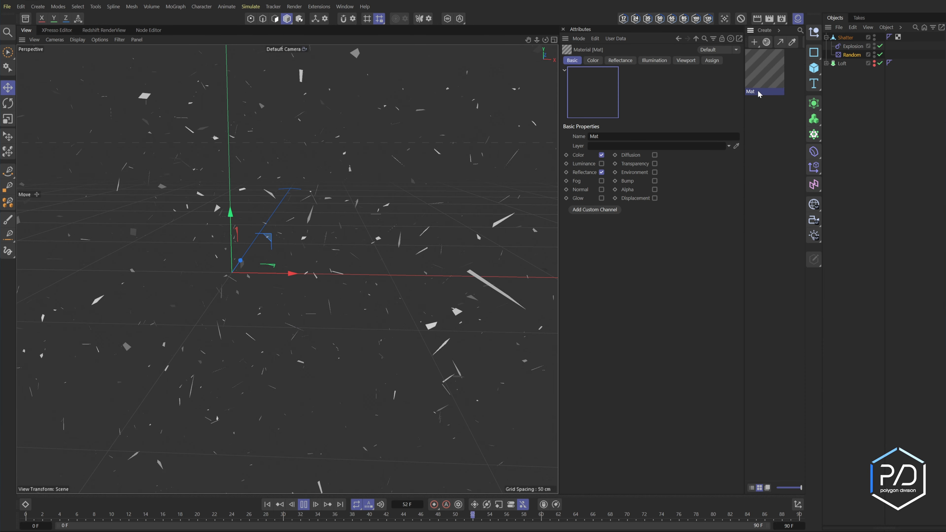
left_click_drag(758, 91, 844, 38)
left_click(764, 70)
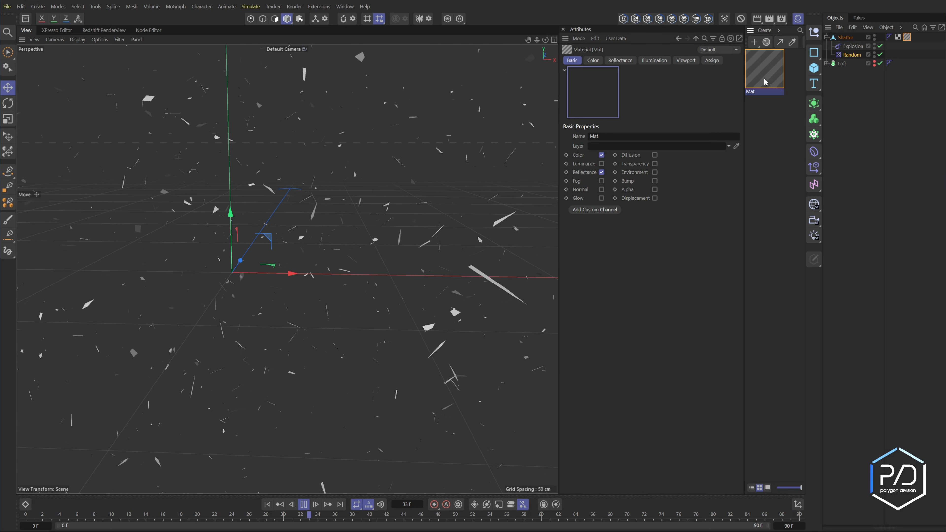
left_click(601, 163)
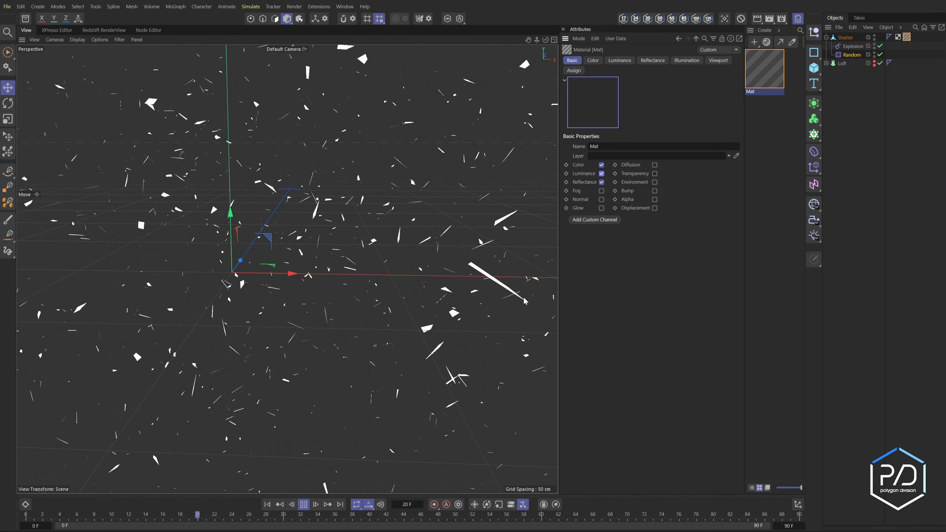
Try different strengths on the Explosion deformer, ranging from 11 % to 90 %.
left_click(852, 45)
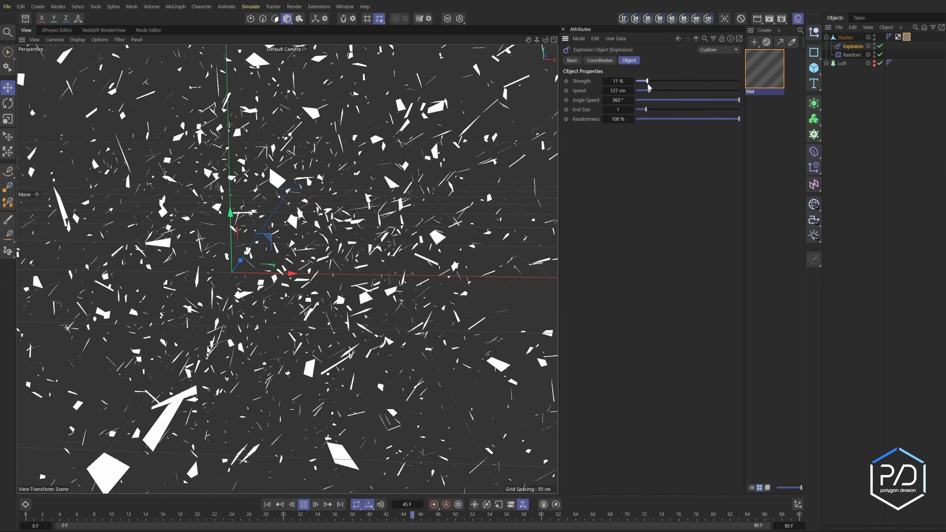
left_click_drag(662, 80, 716, 82)
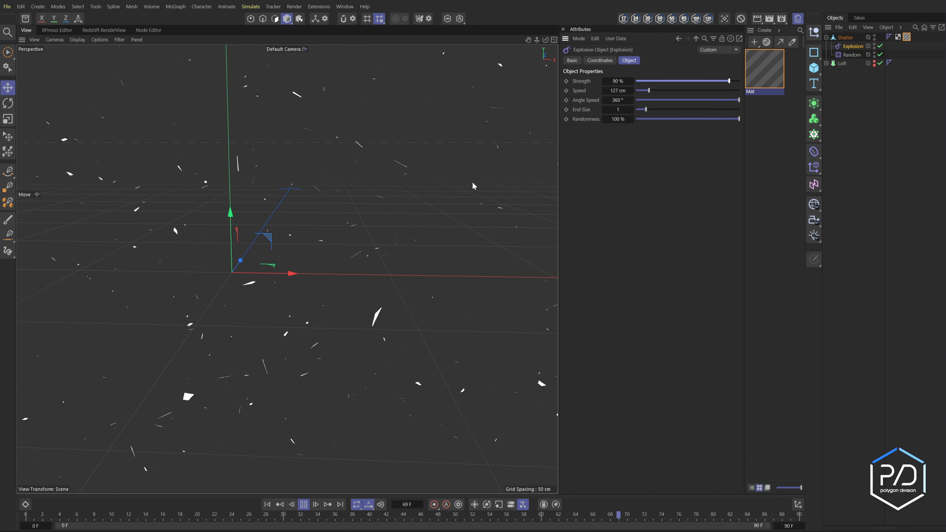
Rename the Shatter object to Shatter-Anim and deselect it.
left_click(846, 38)
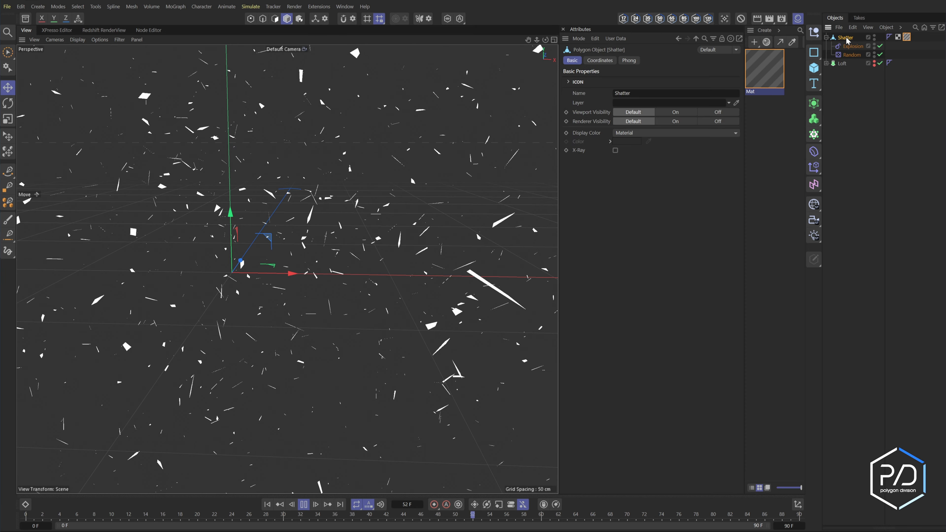
double_click(846, 38)
type("-Anim")
left_click(889, 41)
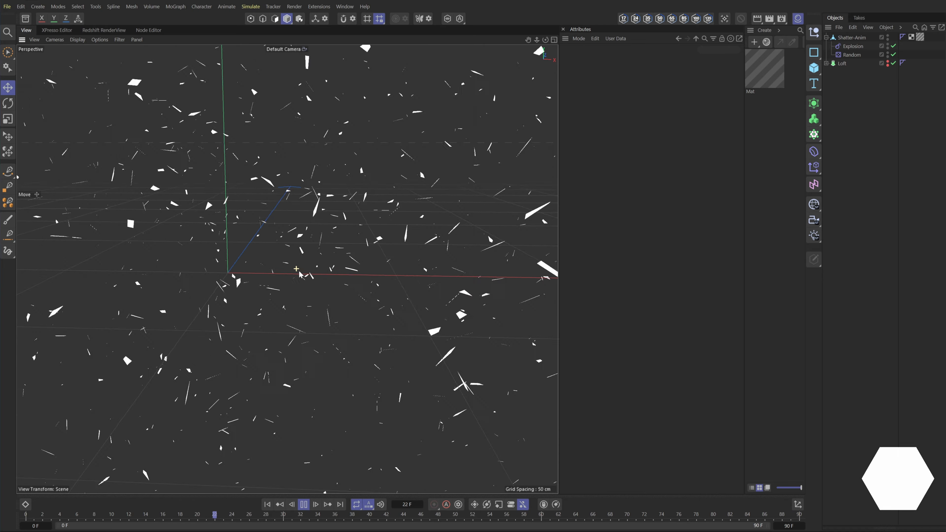
Examine the moving shards in the perspective view from different distances and angles.
middle_click_drag(301, 275, 361, 277, "alt")
right_click_drag(361, 276, 372, 322, "alt")
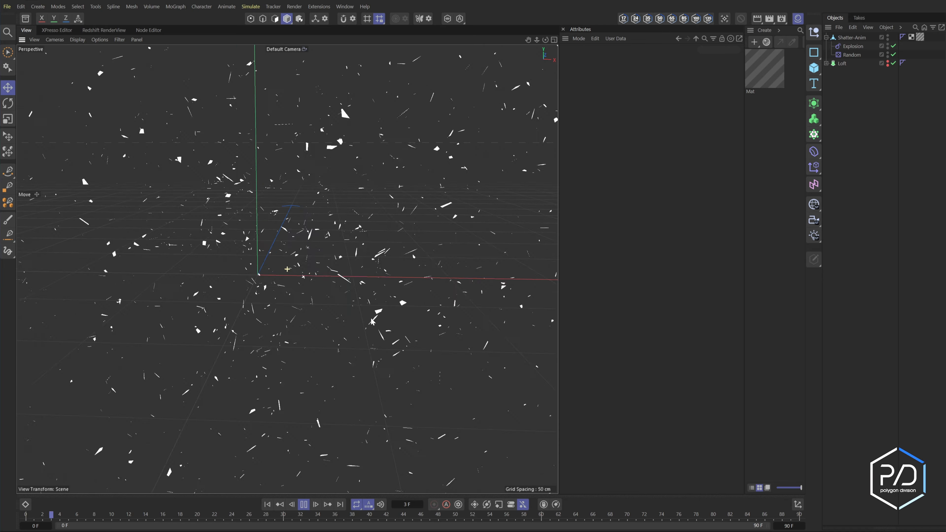
middle_click_drag(373, 322, 382, 302, "alt")
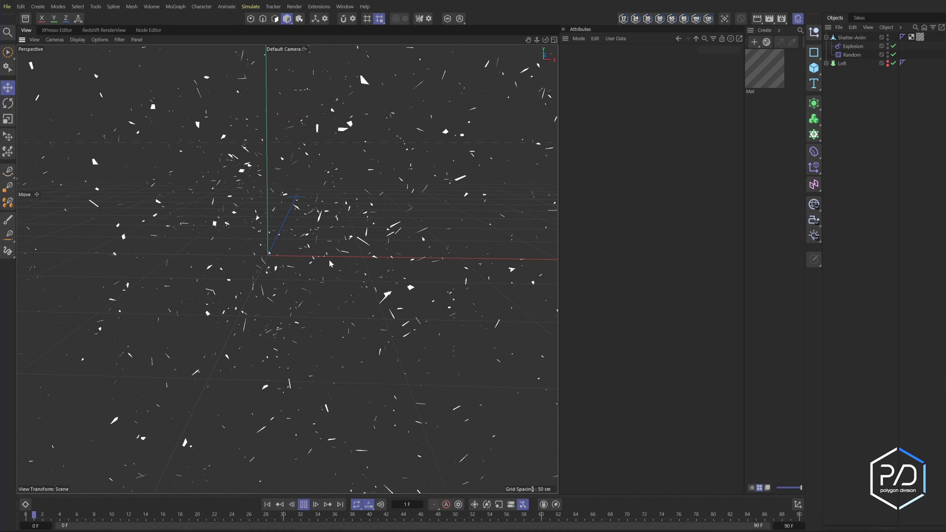
middle_click_drag(329, 260, 350, 266, "alt")
right_click_drag(347, 266, 372, 265, "alt")
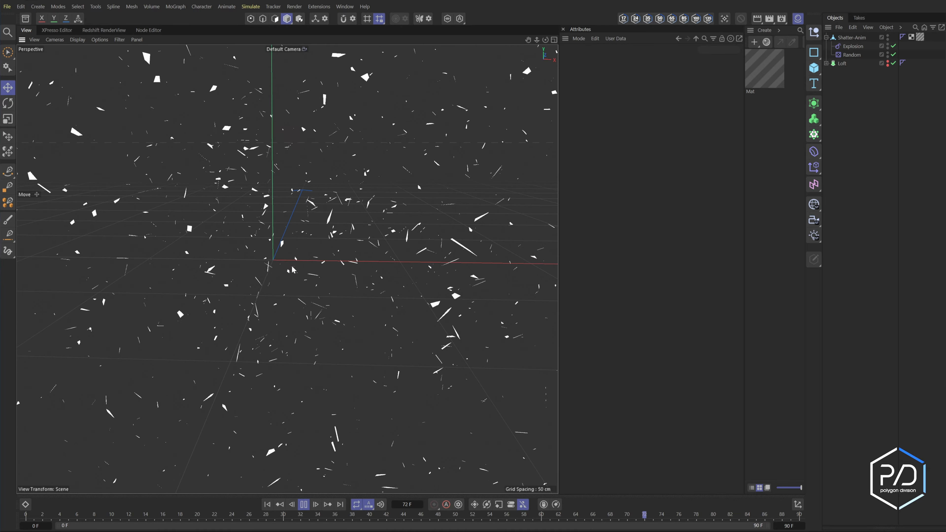
left_click_drag(292, 270, 301, 265, "alt")
middle_click_drag(303, 267, 319, 291, "alt")
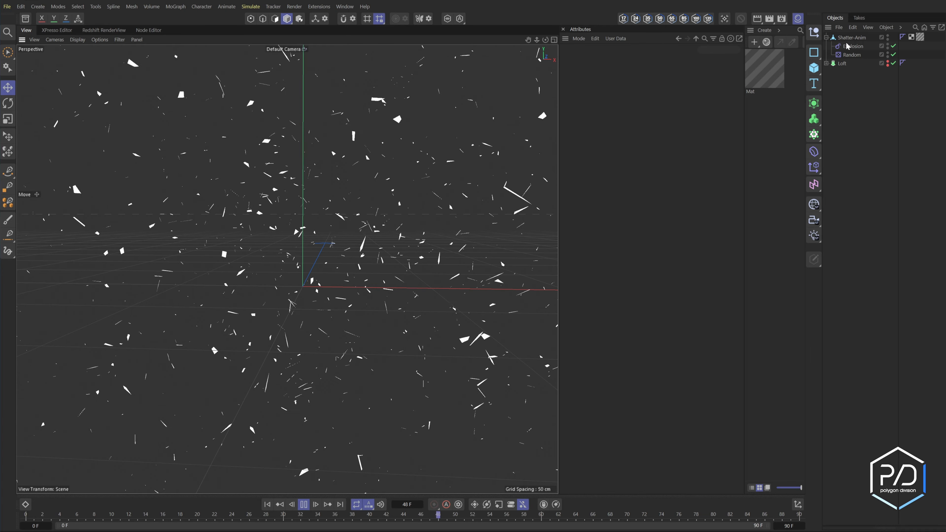
Select the Shatter-Anim object, stop the playback and return the timeline to frame 0.
left_click(851, 37)
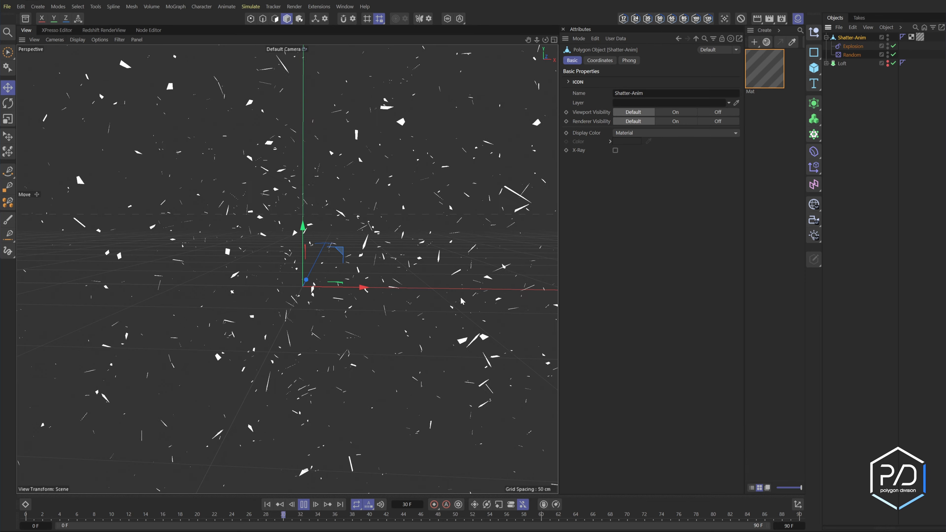
left_click(303, 504)
left_click(266, 504)
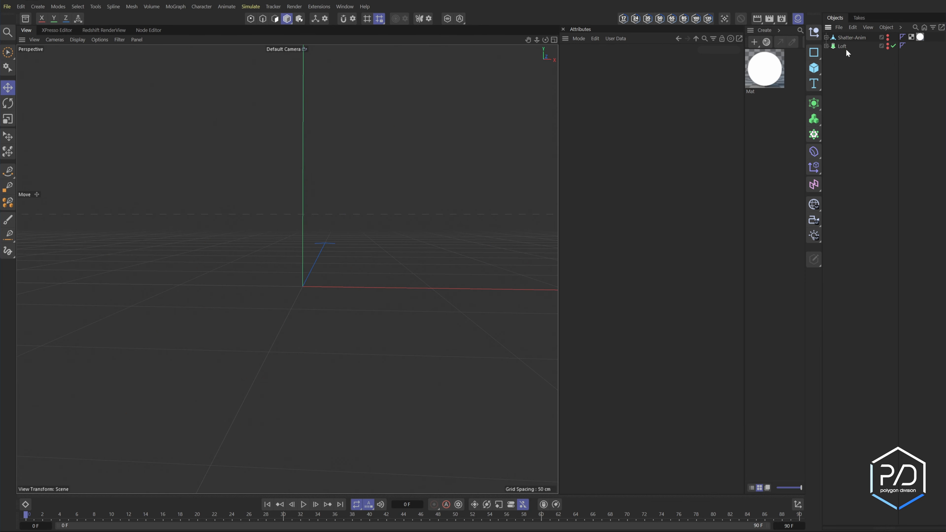
Duplicate the Shatter-Anim object as a visible copy named Shatter-Brush.
left_click(845, 46)
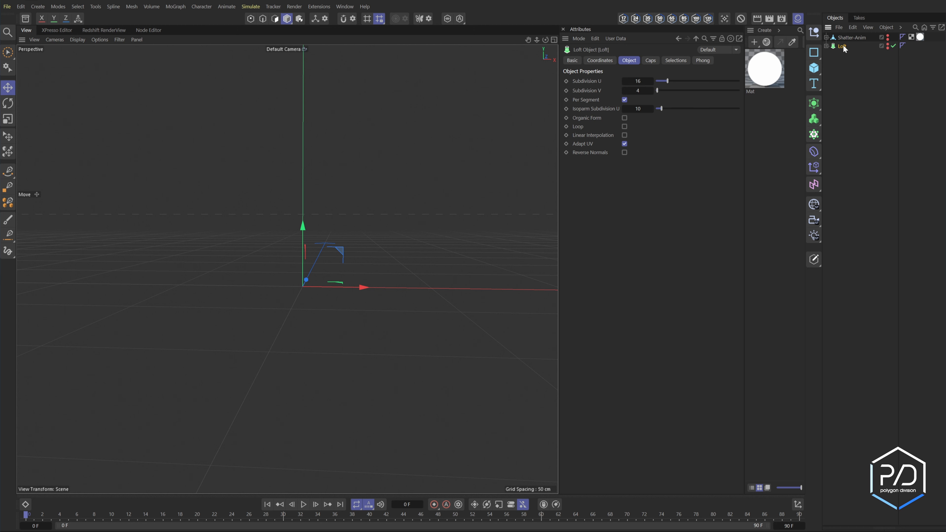
right_click(843, 45)
left_click(840, 27)
left_click_drag(844, 37, 849, 44)
left_click_drag(846, 42, 847, 43, "ctrl")
left_click_drag(855, 47, 875, 46)
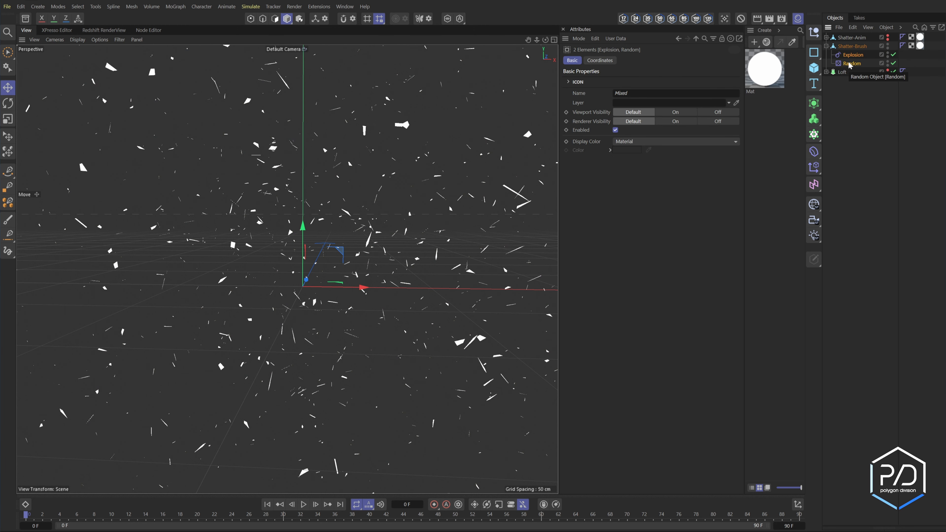
Delete the Explosion and Random deformers from Shatter-Brush and place the object above Shatter-Anim.
key("Delete")
left_click(855, 45)
left_click_drag(855, 45, 858, 42)
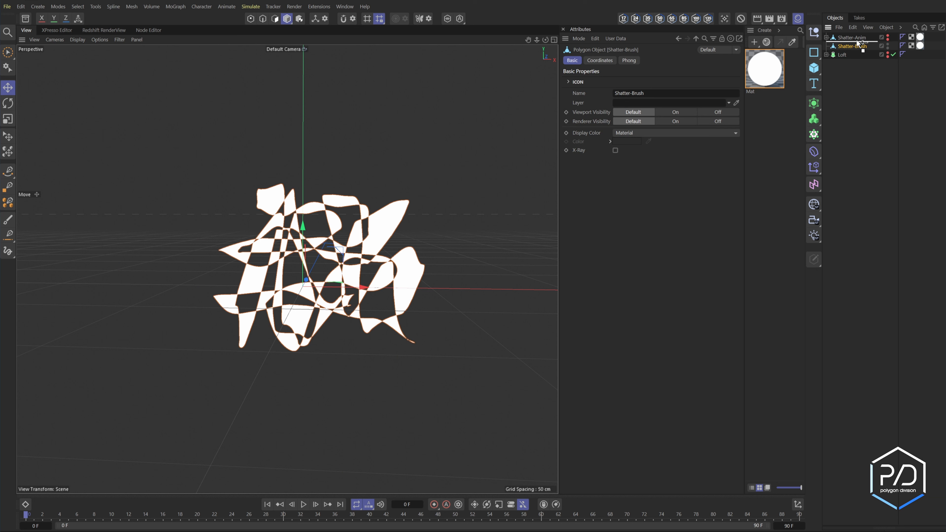
Add an Explosion FX deformer as a child of Shatter-Brush and set its time to 3 %.
left_click(813, 151)
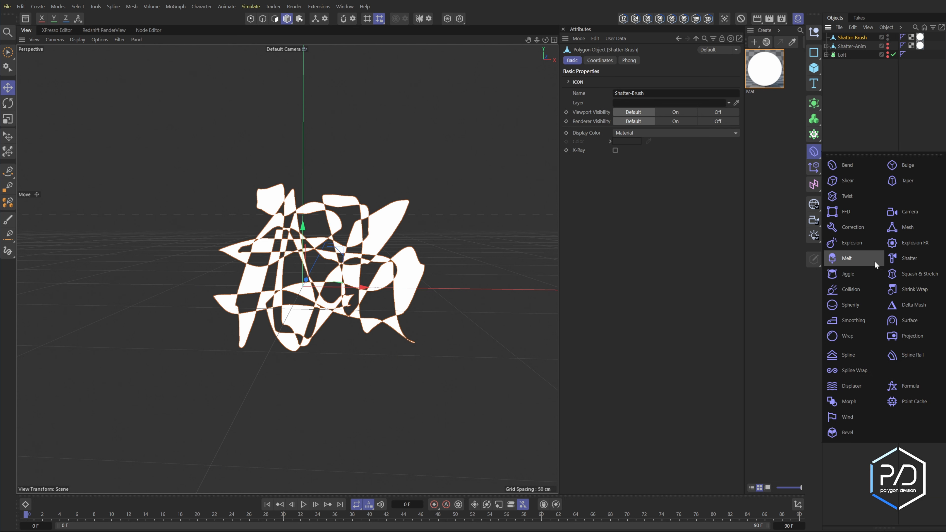
left_click(897, 243, "shift")
mouse_move(631, 91)
left_mouse_down()
mouse_move(605, 91)
mouse_move(616, 91)
left_mouse_up()
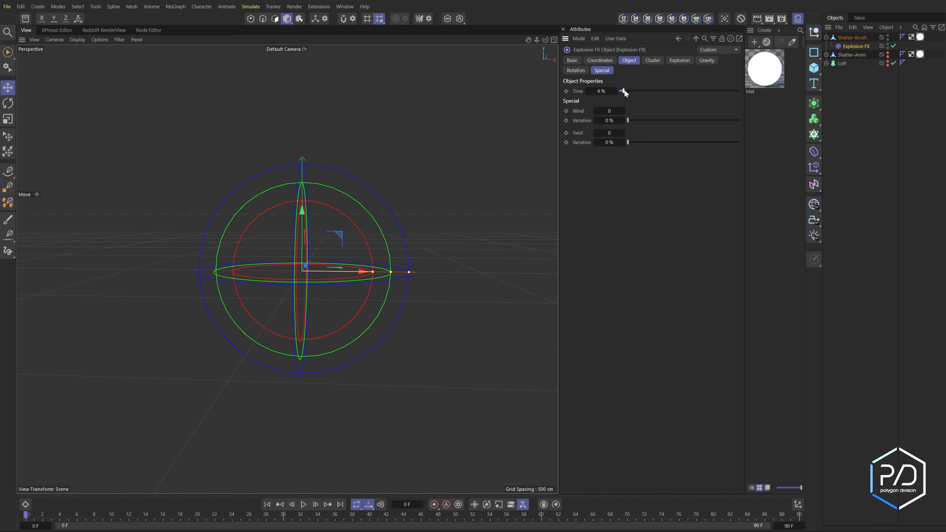
left_click_drag(625, 90, 622, 91)
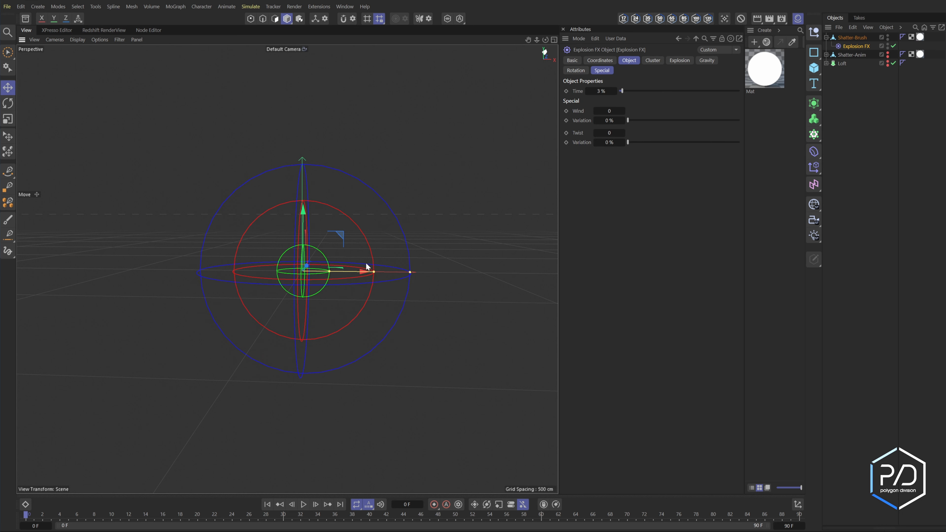
Set the Explosion FX cluster thickness to 0 cm and the minimum polygons to 1.
left_click(651, 61)
type("0")
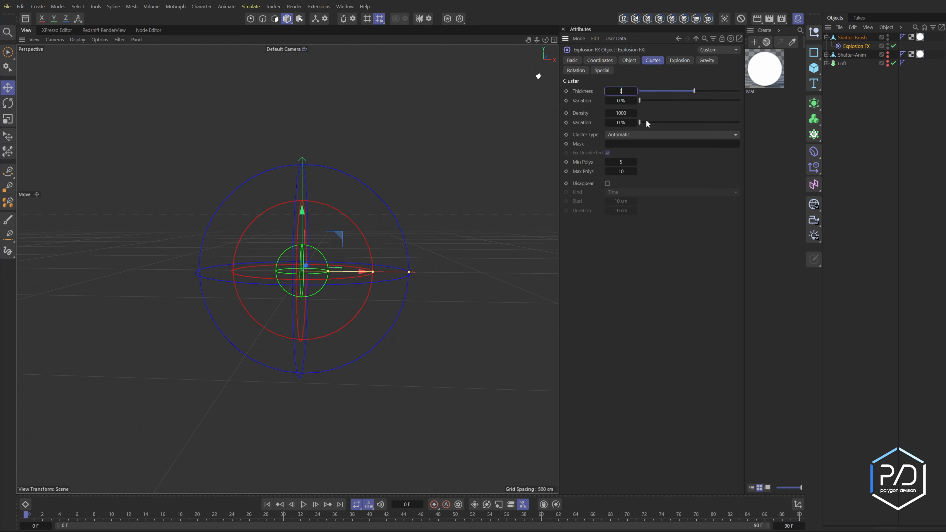
key("Return")
left_click_drag(625, 162, 618, 162)
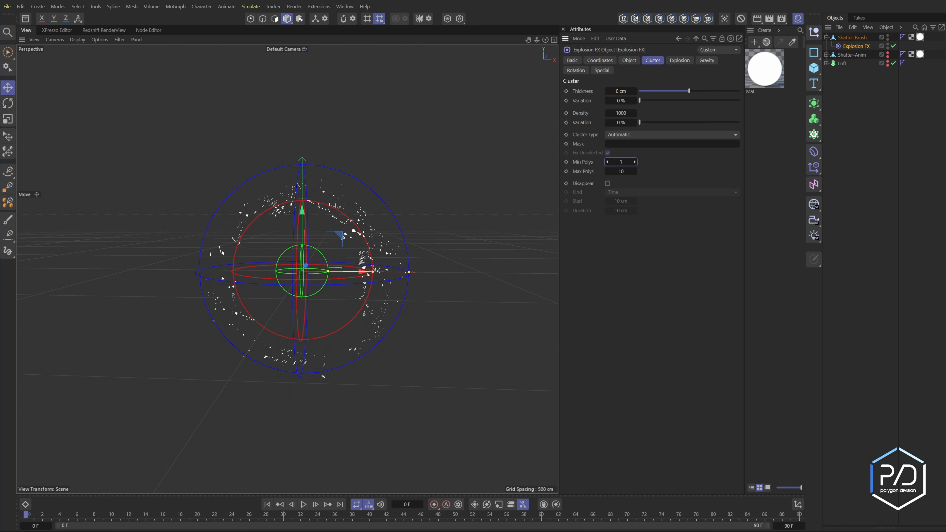
Set the Explosion FX strength decay, strength variation and direction variation to 100 %.
scroll(355, 281, "up", 5)
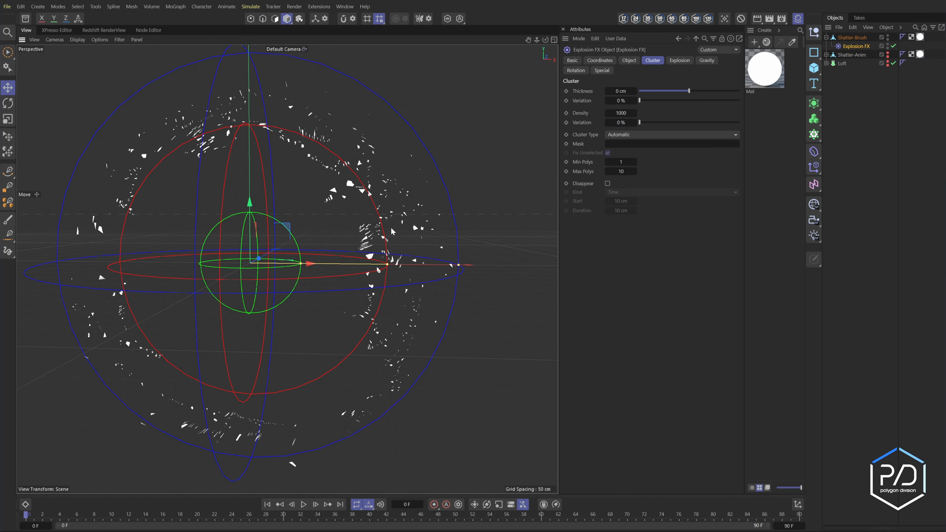
scroll(416, 227, "up", 5)
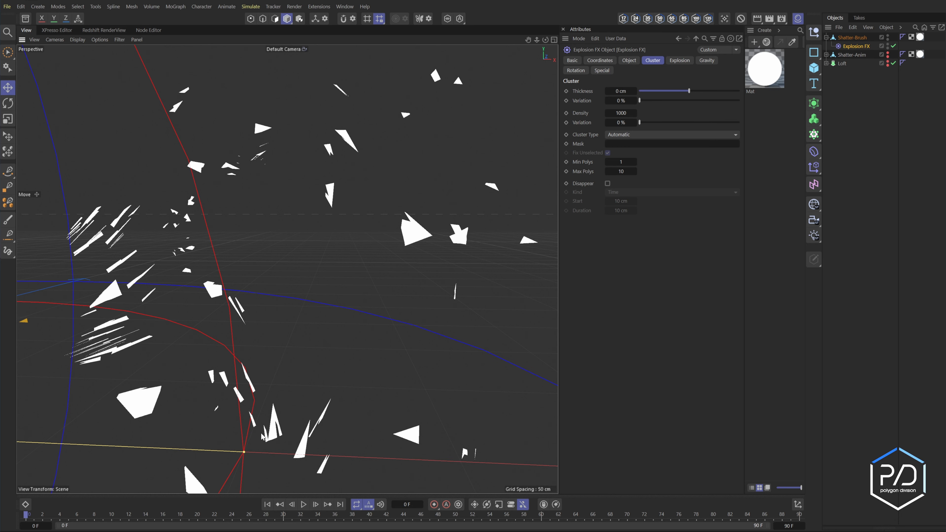
left_click(680, 61)
left_click_drag(654, 140, 740, 140)
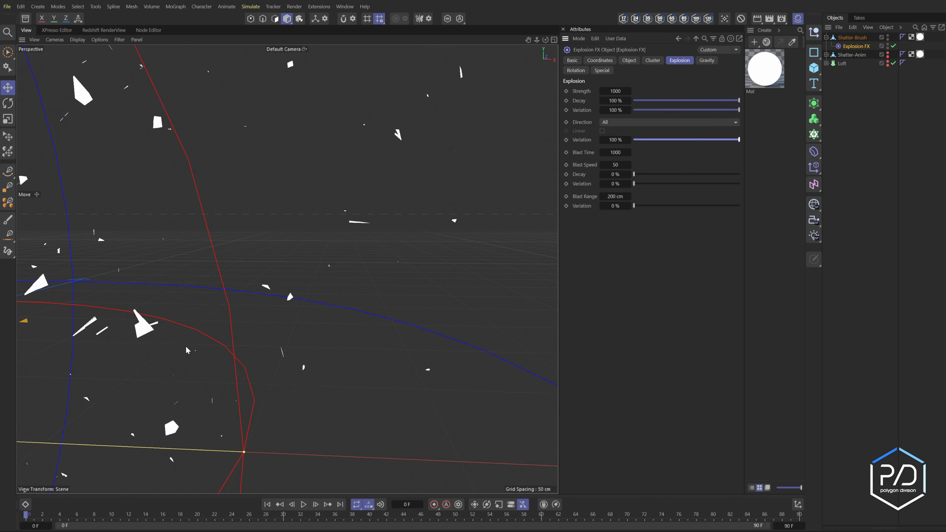
scroll(185, 346, "down", 5)
middle_click_drag(185, 346, 303, 326, "alt")
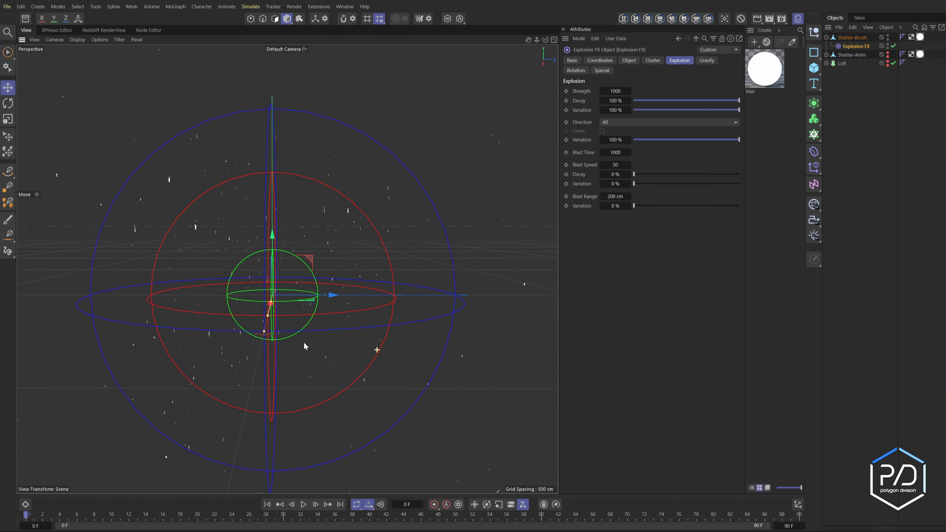
scroll(301, 315, "up", 3)
left_click_drag(301, 315, 426, 339, "alt")
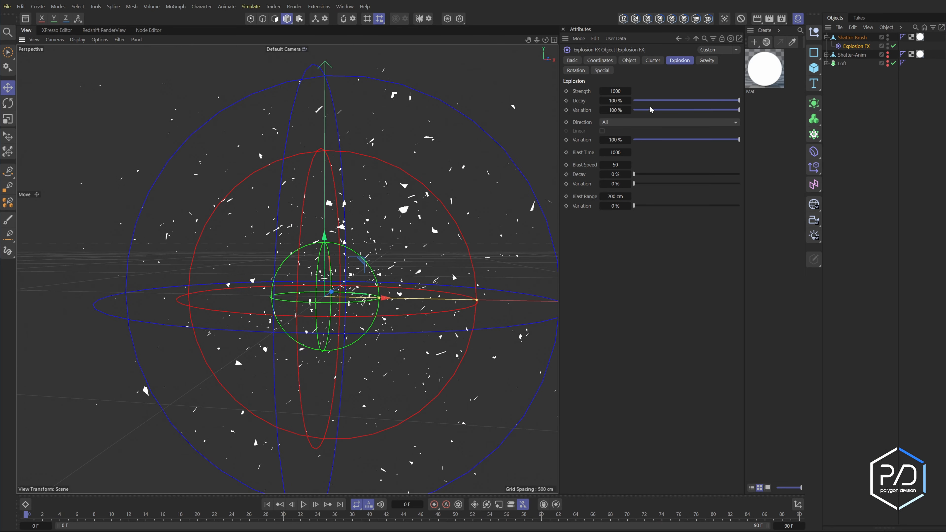
Set the Explosion FX gravity acceleration to 0.
left_click(707, 60)
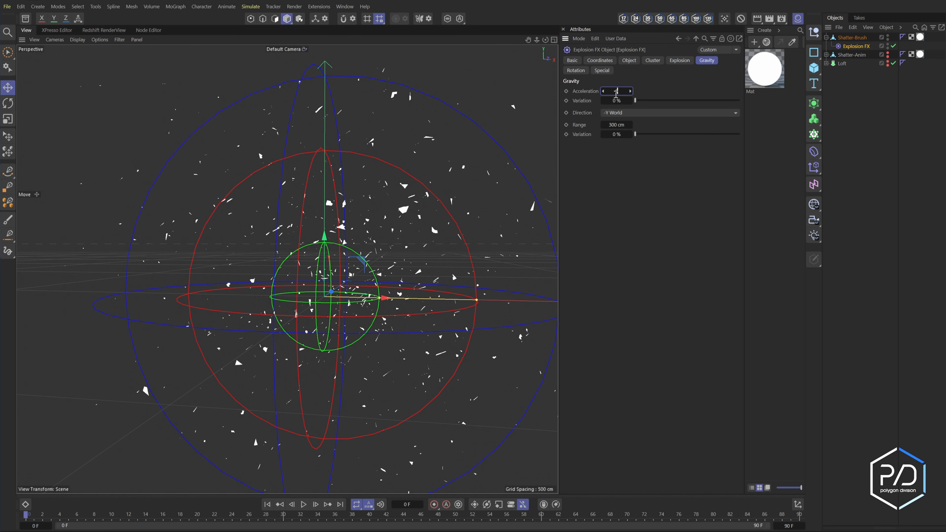
type("0")
key("Return")
Set the Explosion FX rotation speed to 500 with 0 % decay and 100 % speed variation.
left_click(576, 70)
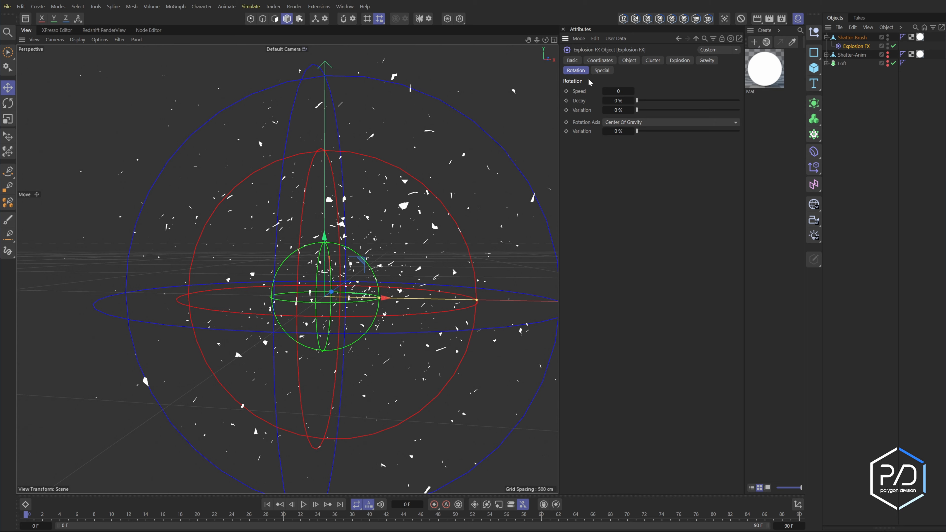
left_click_drag(637, 101, 707, 111)
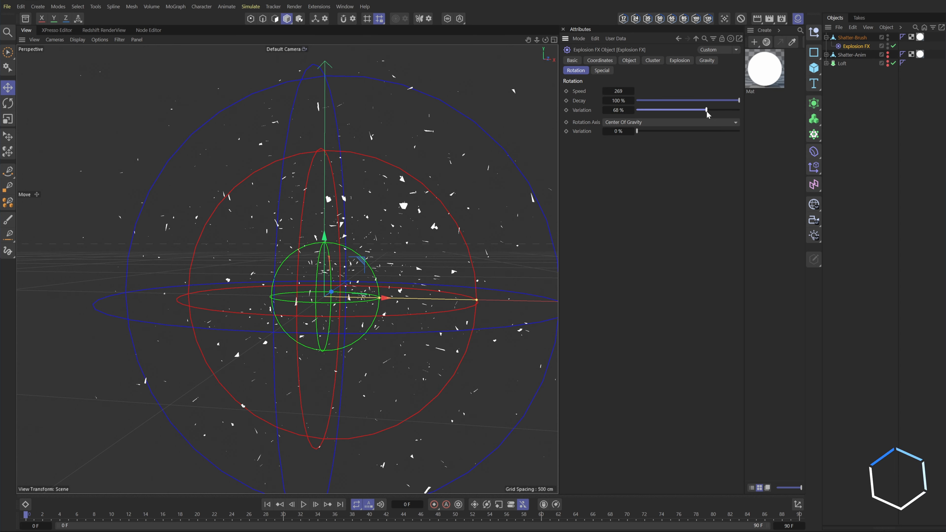
left_click_drag(707, 112, 739, 111)
double_click(621, 92)
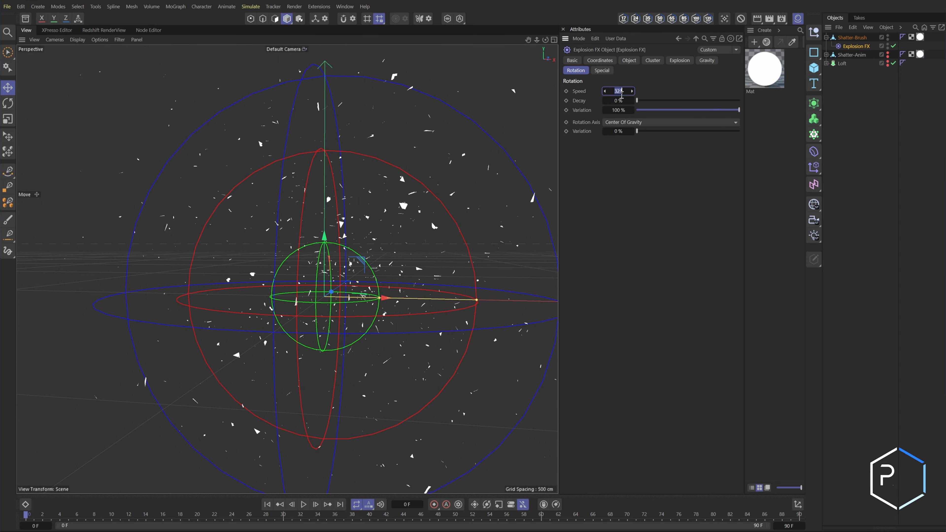
type("500")
key("Return")
left_click_drag(406, 262, 370, 264, "alt")
key("ctrl+z")
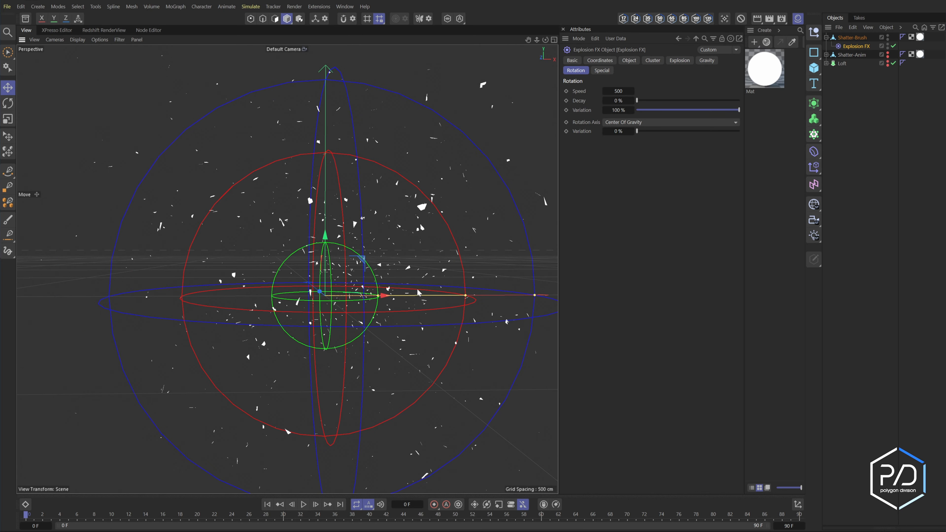
left_click_drag(416, 287, 343, 302, "alt")
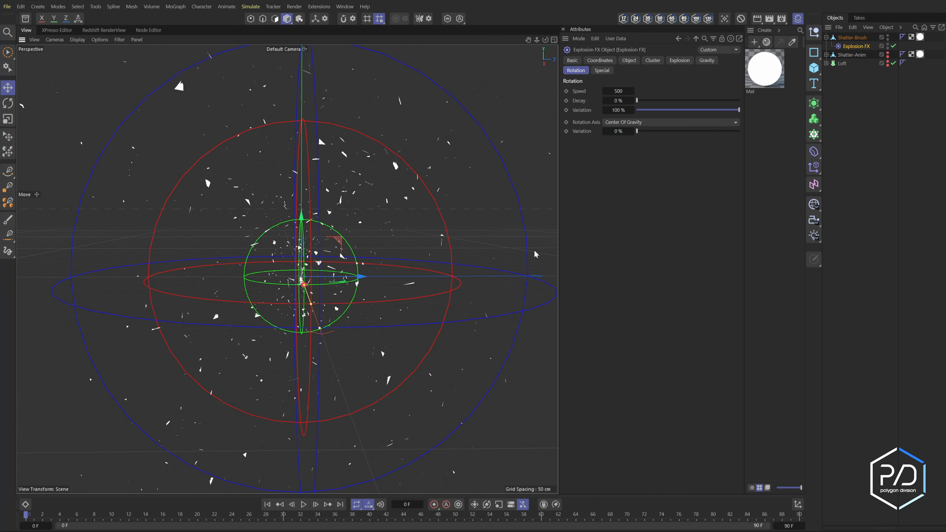
Set the Explosion FX twist to 500 with 100 % variation.
left_click(607, 72)
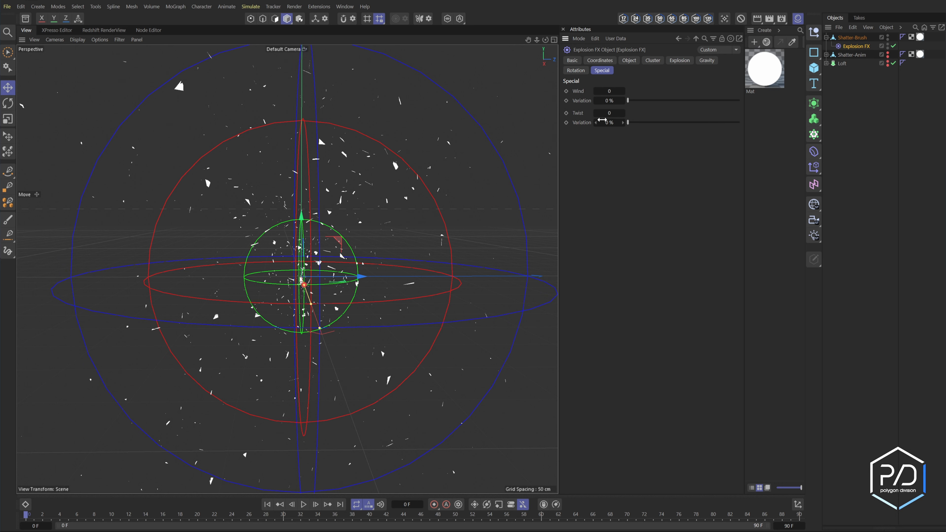
left_click_drag(610, 114, 750, 139)
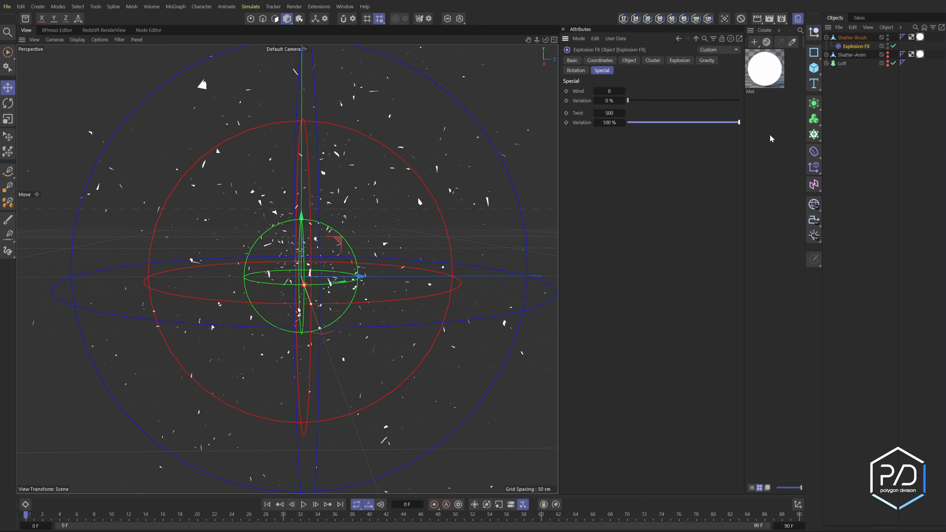
left_click_drag(369, 244, 413, 259, "alt")
scroll(446, 248, "down", 5)
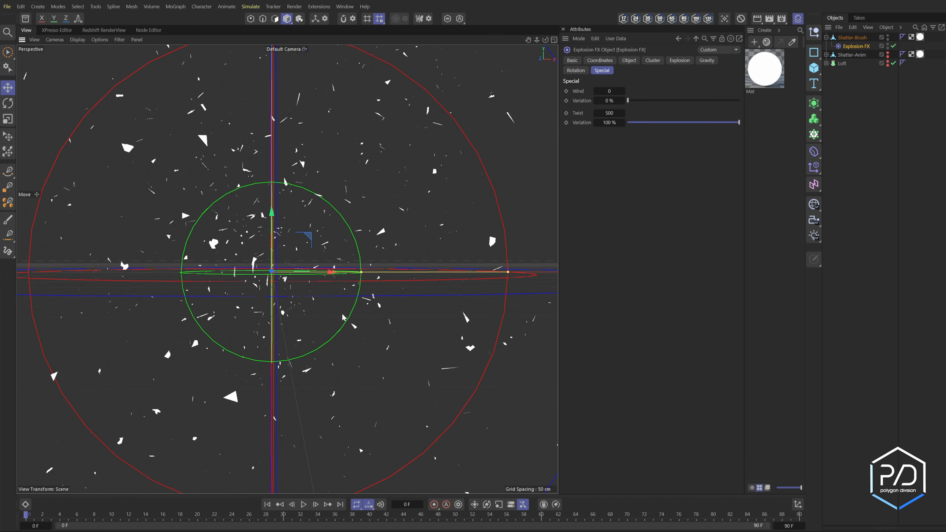
Reduce the Explosion FX time to about 1.93 % and slightly shrink the deformer's blast range.
left_click(628, 61)
left_click(587, 91)
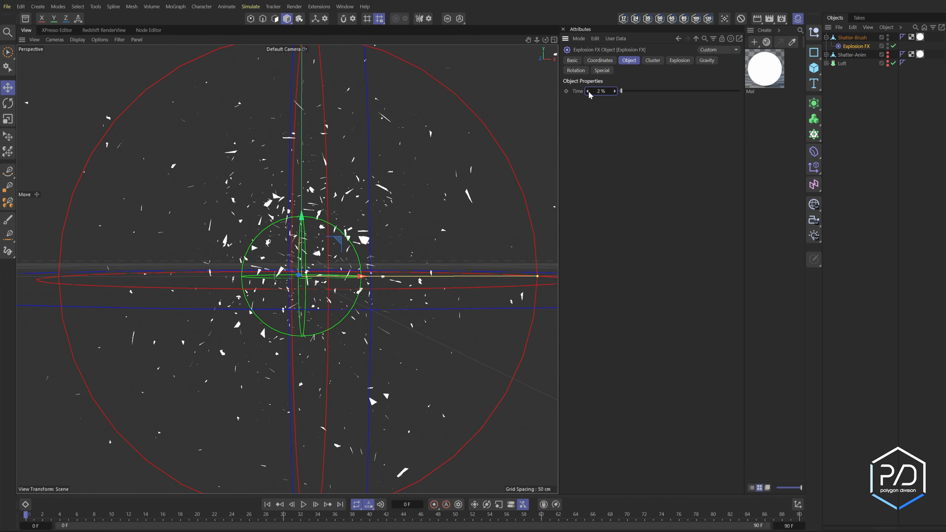
left_click(589, 92)
left_click_drag(388, 279, 360, 284)
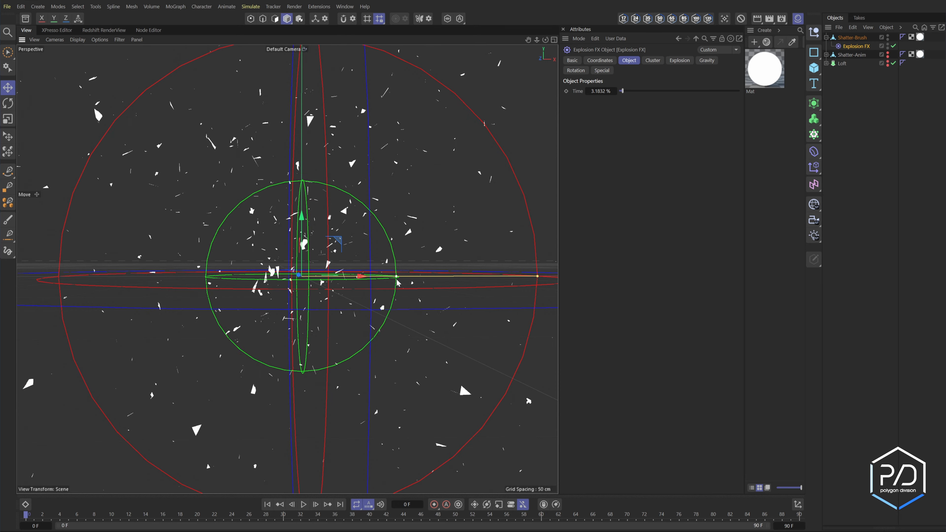
mouse_move(537, 276)
left_mouse_down()
mouse_move(504, 281)
mouse_move(534, 282)
left_mouse_up()
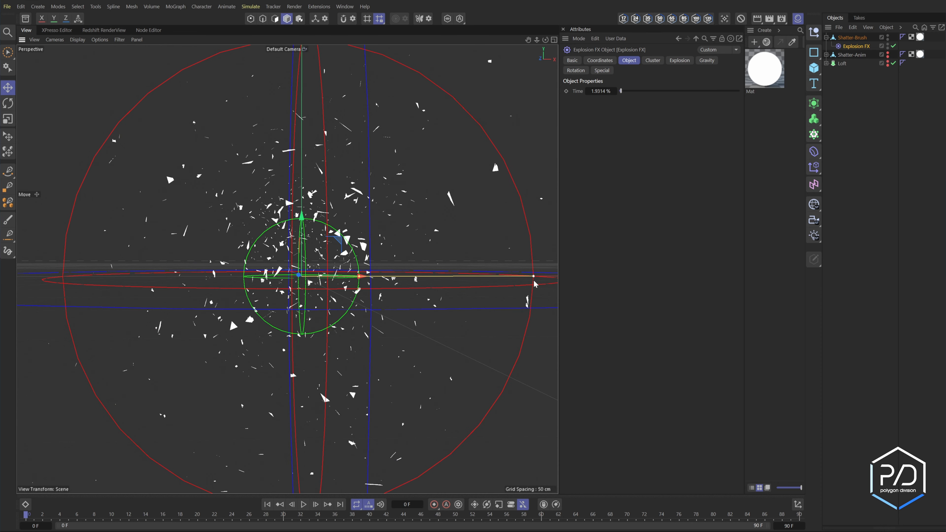
Hide the Explosion FX deformer's guides in the viewport and deselect it.
left_click_drag(316, 287, 307, 293, "alt")
scroll(307, 292, "up", 1)
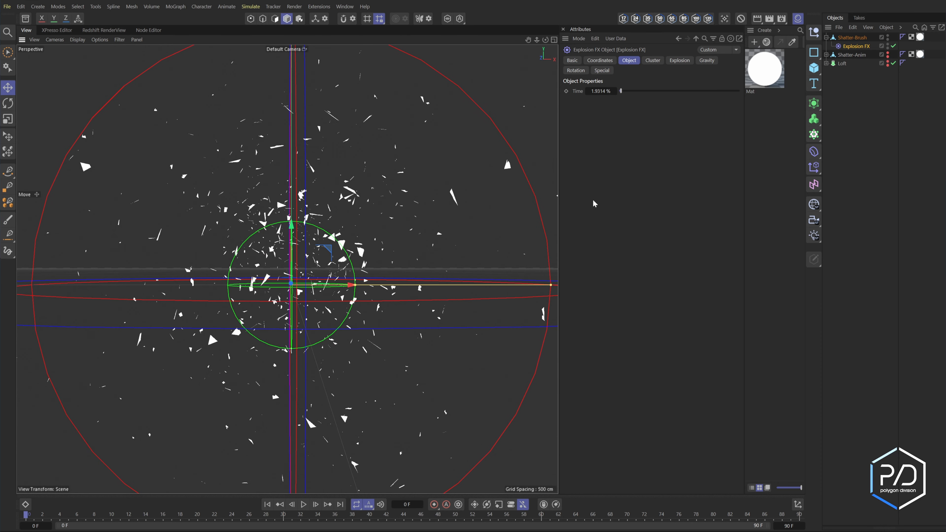
left_click(888, 45)
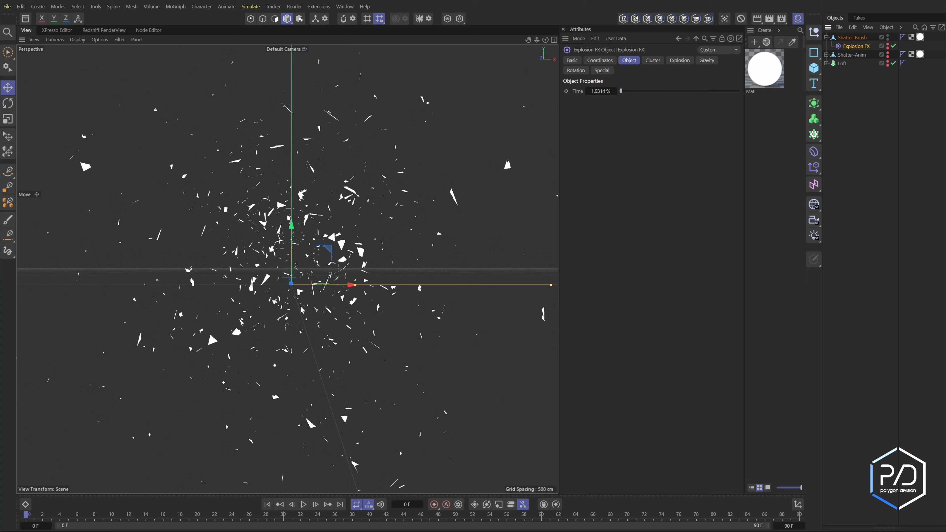
scroll(302, 309, "up", 3)
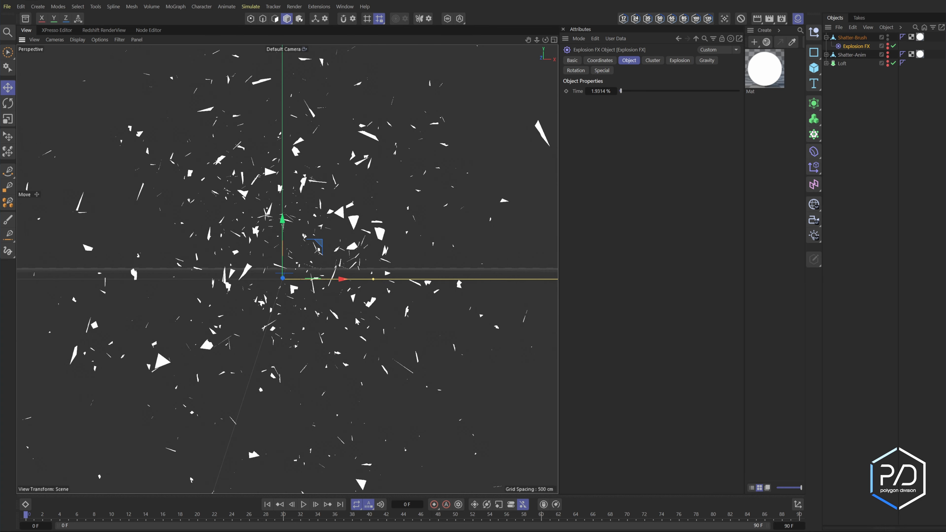
left_click(357, 320)
Compose a close perspective shot that fills the frame with shards and render it in the viewport.
scroll(350, 309, "up", 2)
left_click_drag(325, 290, 330, 361, "alt")
scroll(356, 323, "up", 5)
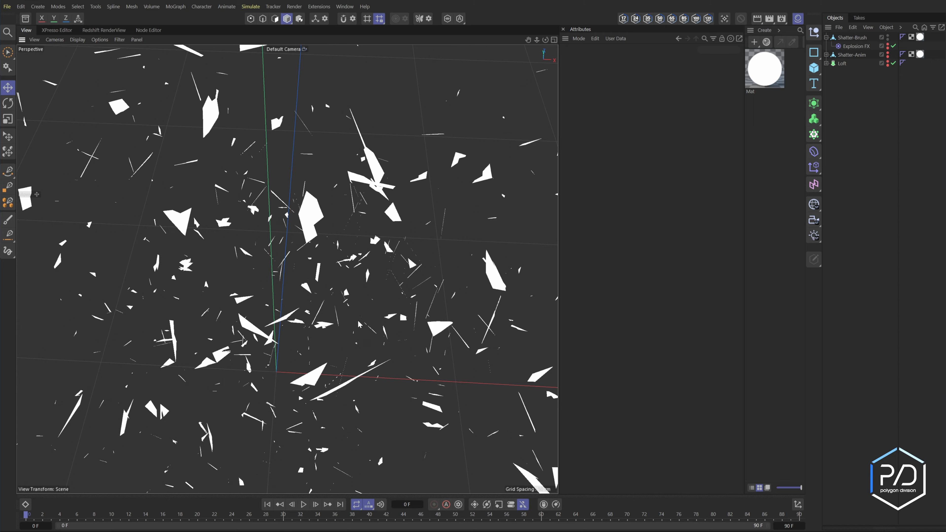
left_click_drag(359, 324, 371, 250, "alt")
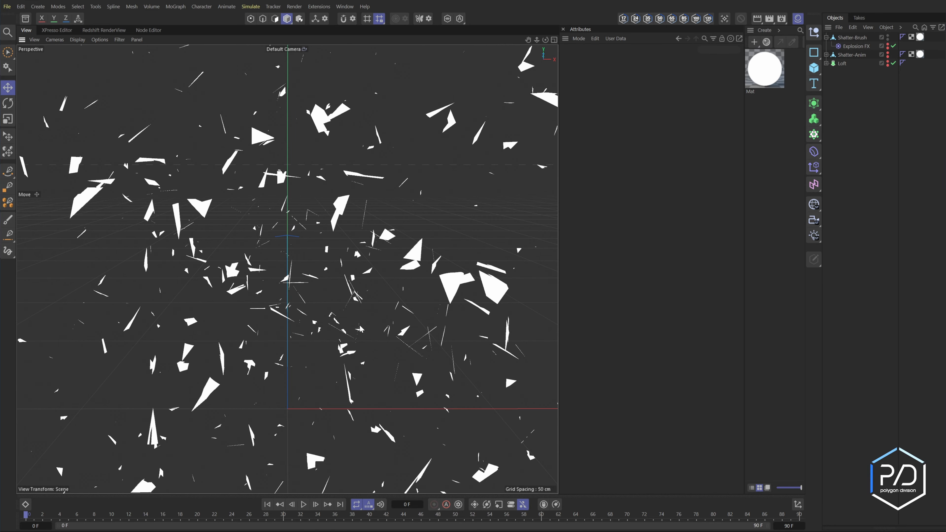
left_click_drag(360, 329, 314, 237, "alt")
middle_click(315, 281)
key("F1")
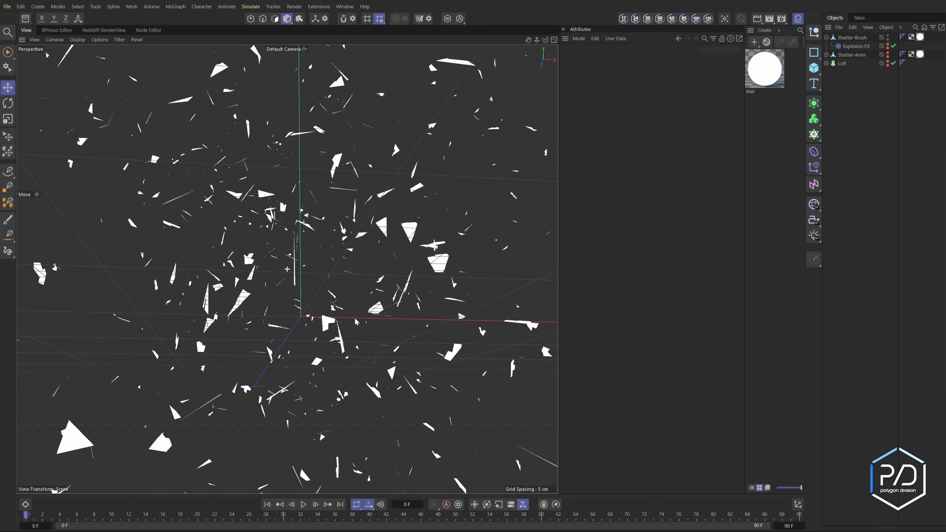
left_click_drag(356, 321, 343, 311, "alt")
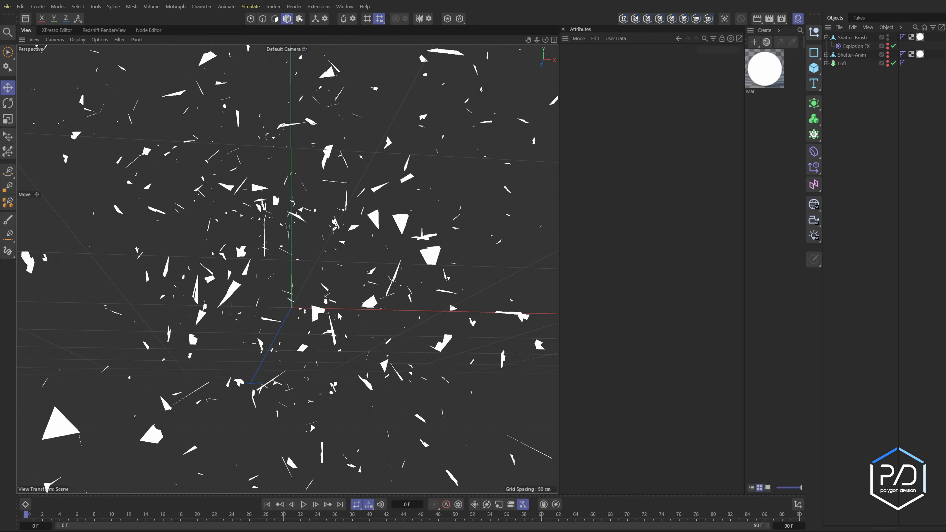
key("ctrl+r")
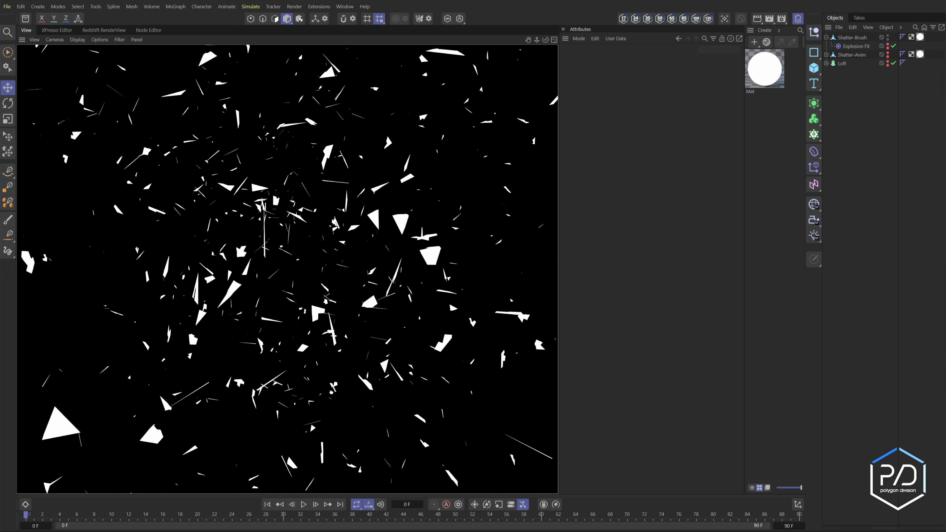
Capture the rendered viewport area with the Snipping Tool and copy the snip to the clipboard.
left_click(613, 411)
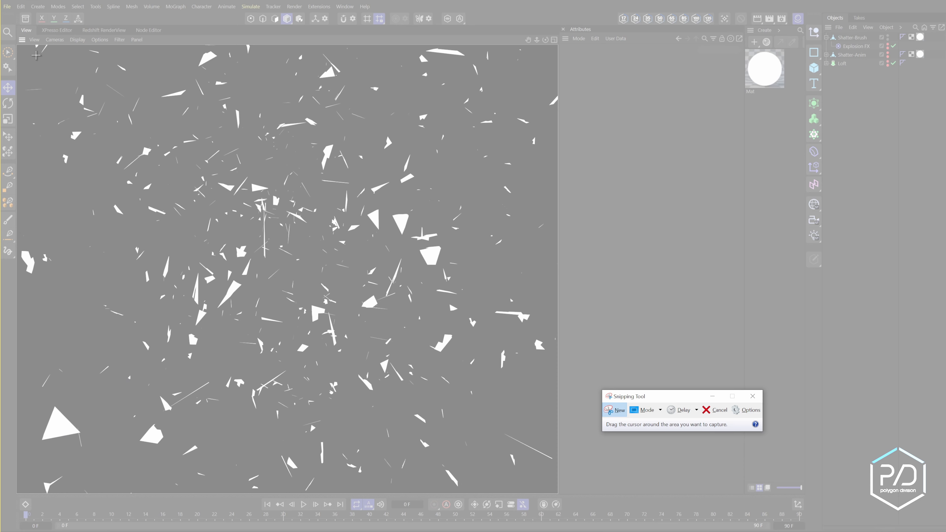
left_click_drag(14, 41, 561, 498)
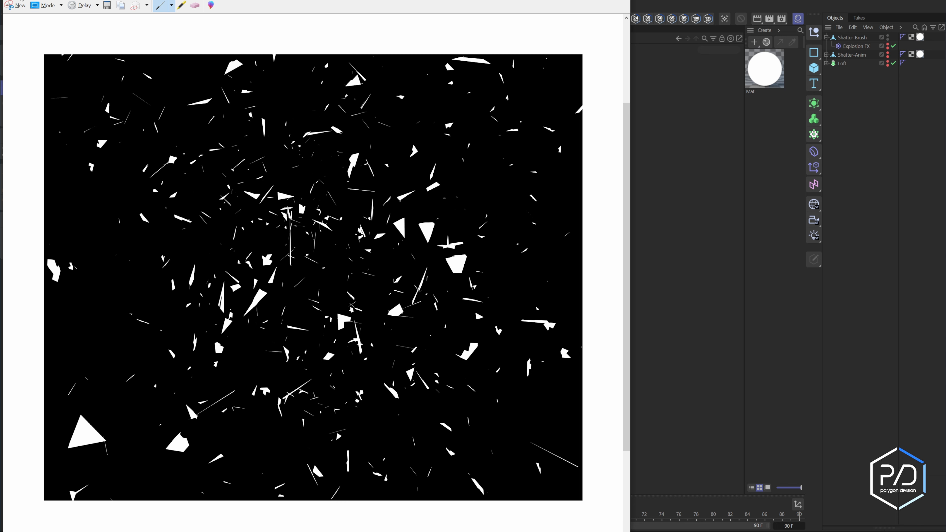
left_click(21, 0)
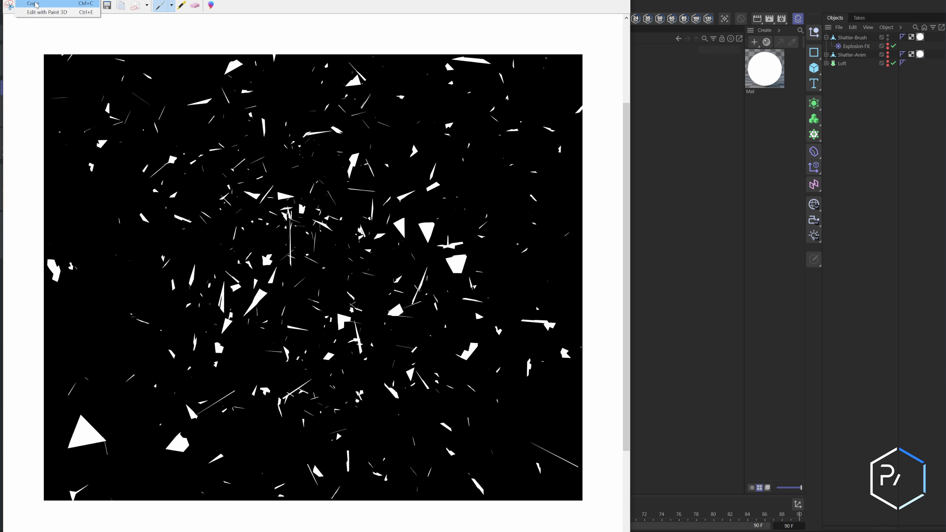
left_click(35, 4)
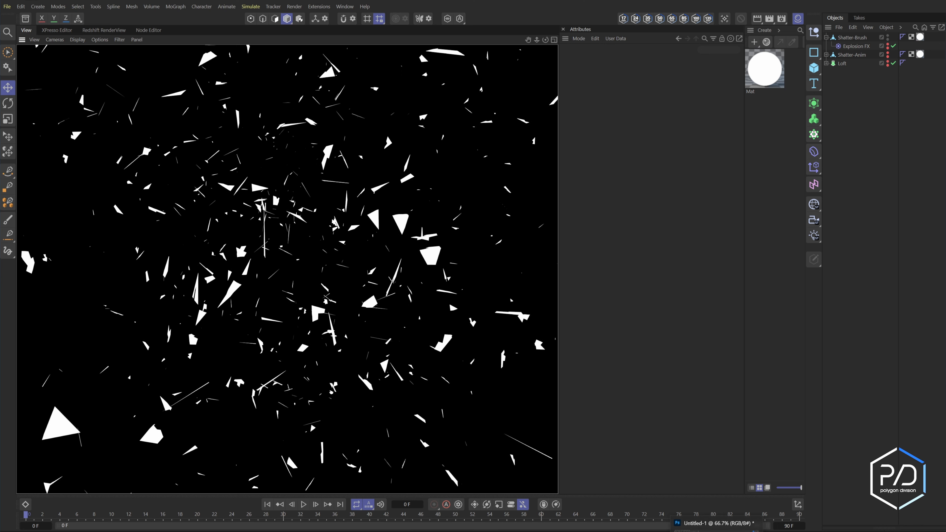